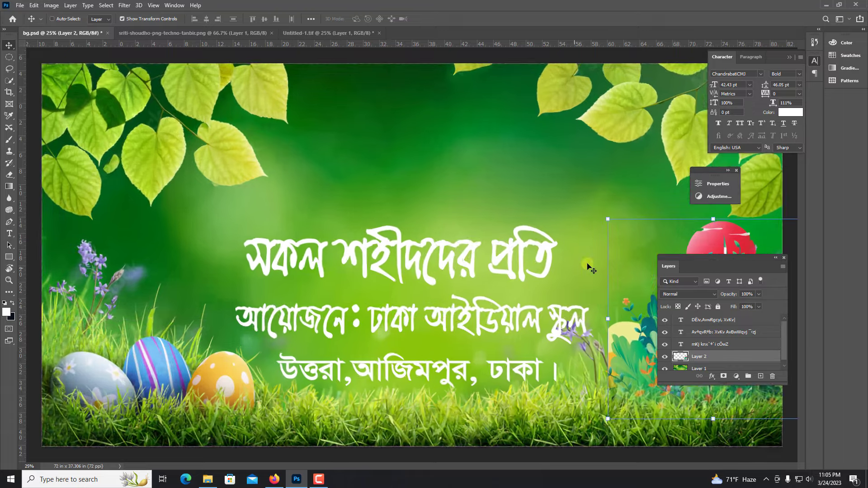
# Enlarge the memorial illustration to about 115% and fit it against the banner's lower right corner.
pyautogui.moveTo(595, 249); pyautogui.dragTo(342, 229)
pyautogui.moveTo(505, 331); pyautogui.dragTo(500, 370)
pyautogui.moveTo(468, 233); pyautogui.dragTo(470, 202)
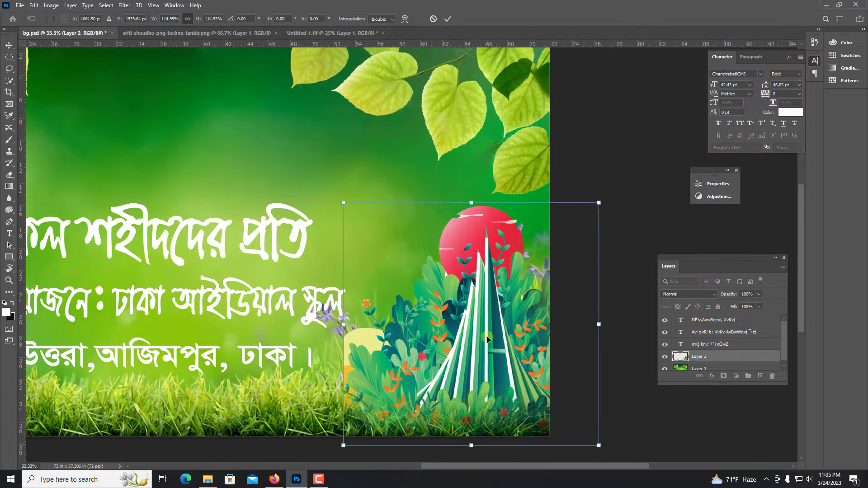
pyautogui.press('Return')
# Flip the memorial illustration horizontally.
pyautogui.hotkey('ctrl', 't')
pyautogui.rightClick(471, 318)
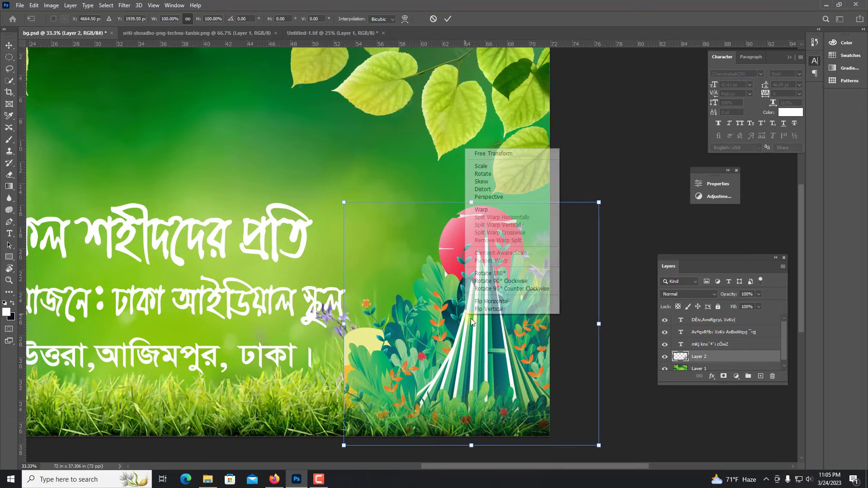
pyautogui.click(479, 291)
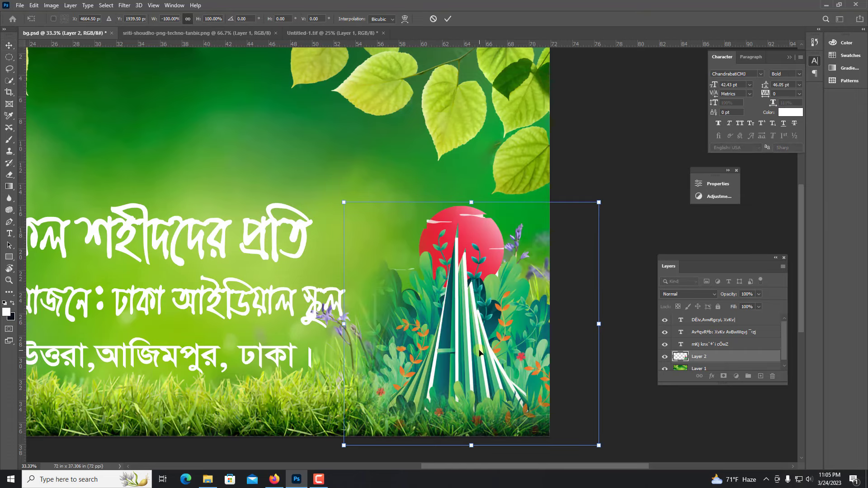
pyautogui.press('Return')
pyautogui.hotkey('ctrl', '-')
# Bring the Independence Day logo from Untitled-1.tif into bg.psd as a pasted copy.
pyautogui.doubleClick(402, 253)
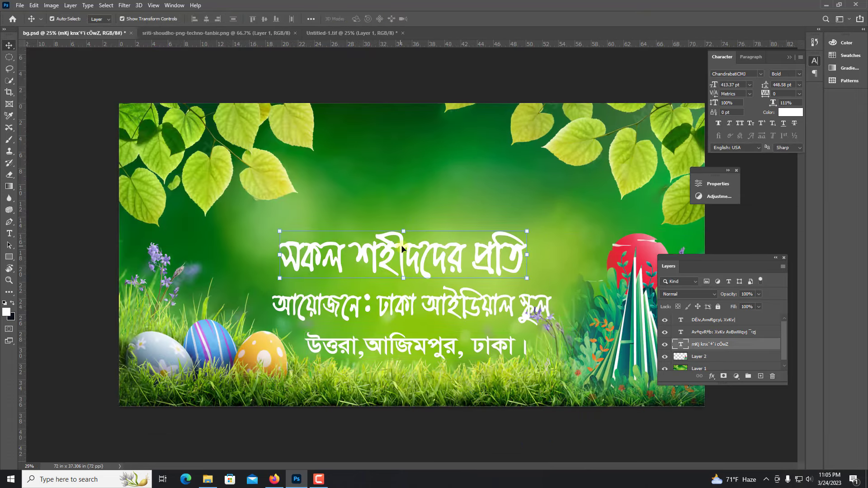
pyautogui.click(411, 285)
pyautogui.click(9, 45)
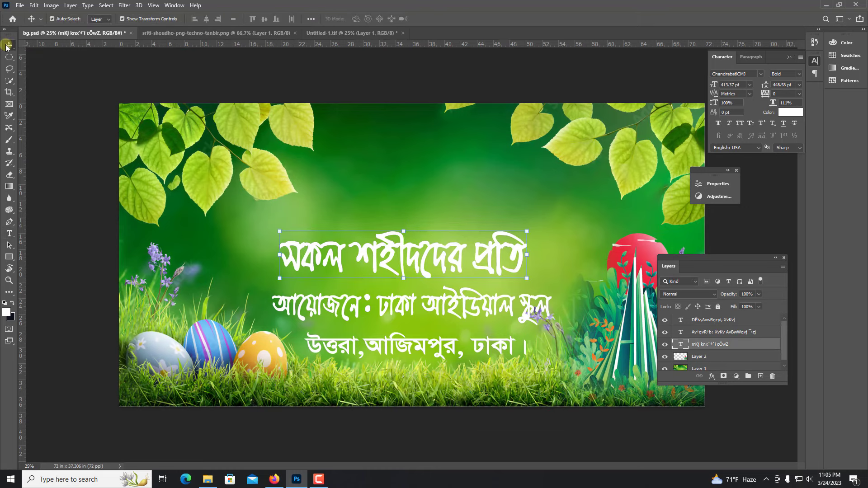
pyautogui.click(315, 36)
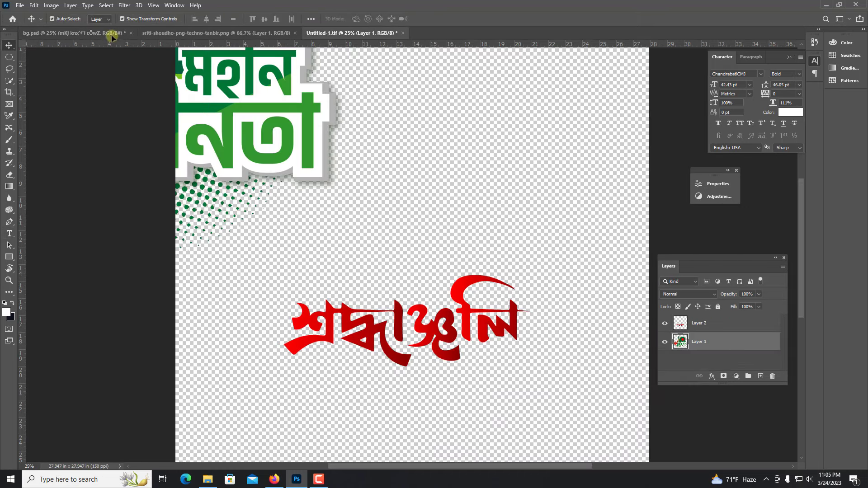
pyautogui.click(109, 34)
pyautogui.hotkey('ctrl', 'v')
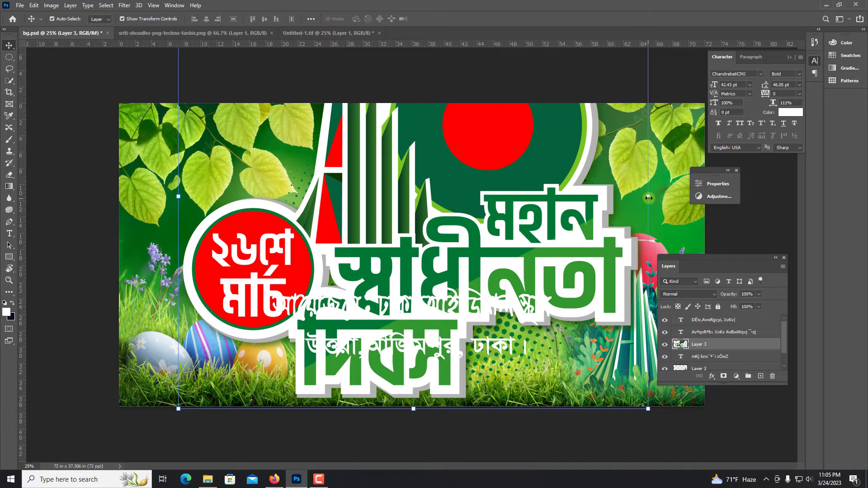
# Scale the pasted Independence Day logo down to about 39% and place it in the banner's upper middle.
pyautogui.moveTo(648, 198); pyautogui.dragTo(479, 180)
pyautogui.moveTo(407, 183); pyautogui.dragTo(483, 226)
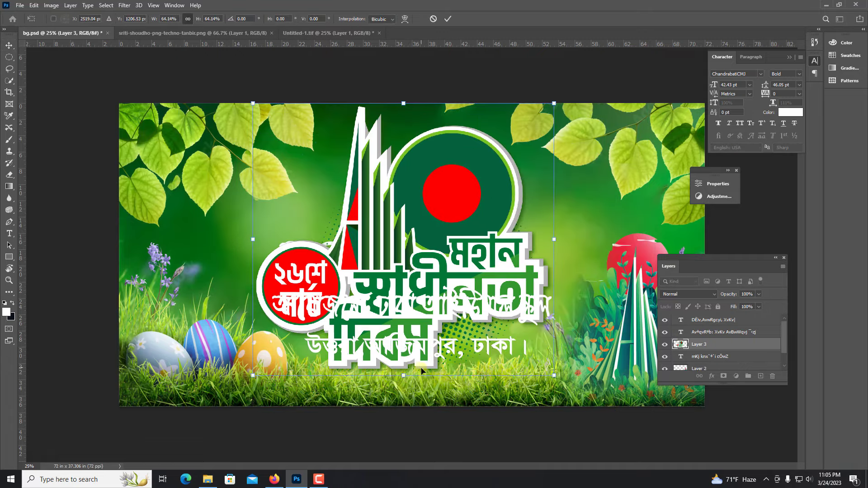
pyautogui.moveTo(406, 378); pyautogui.dragTo(405, 298)
pyautogui.moveTo(402, 239); pyautogui.dragTo(396, 247)
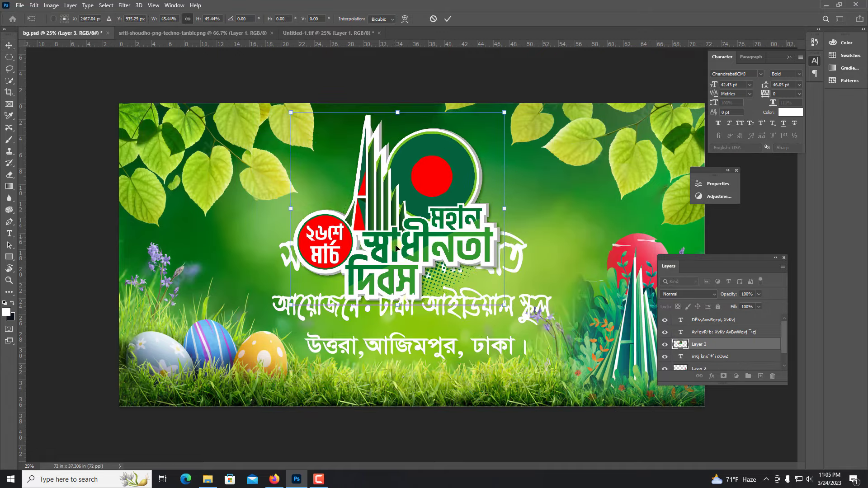
pyautogui.moveTo(400, 305); pyautogui.dragTo(400, 278)
pyautogui.press('Return')
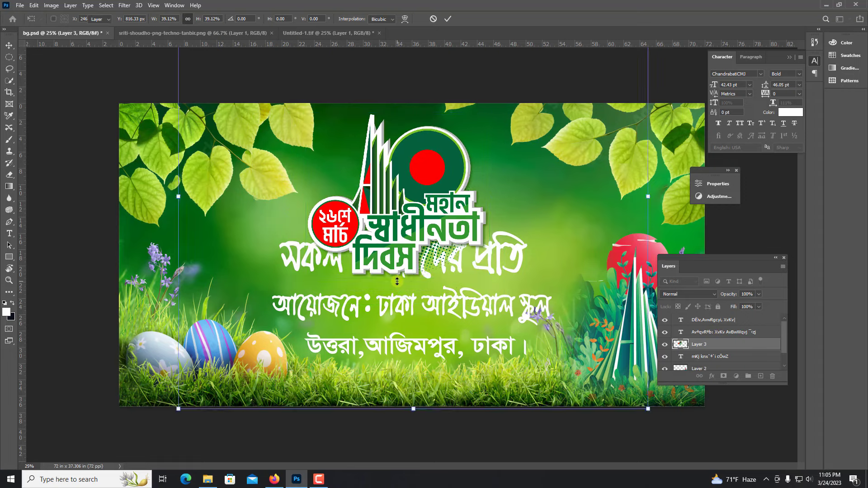
# Scale the address line down to about 78% and center it beneath the organizer line.
pyautogui.hotkey('ctrl', '+')
pyautogui.moveTo(418, 346); pyautogui.dragTo(389, 287)
pyautogui.click(395, 322)
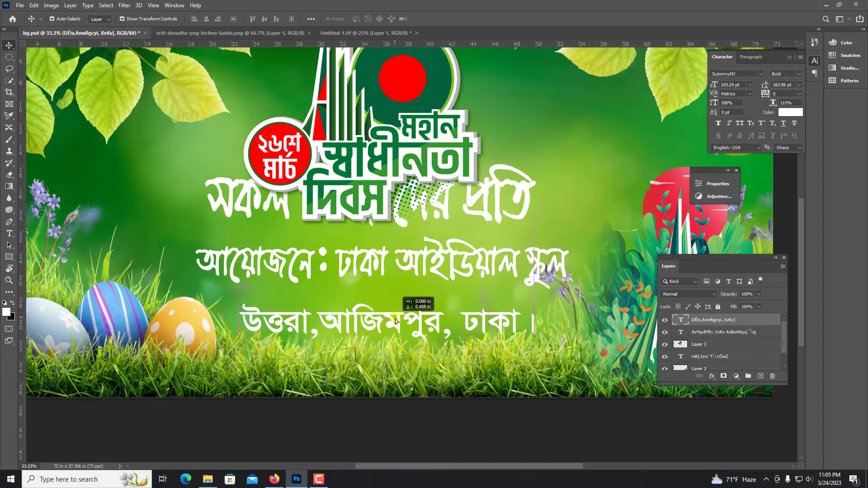
pyautogui.hotkey('ctrl', 't')
pyautogui.moveTo(535, 304); pyautogui.dragTo(472, 314)
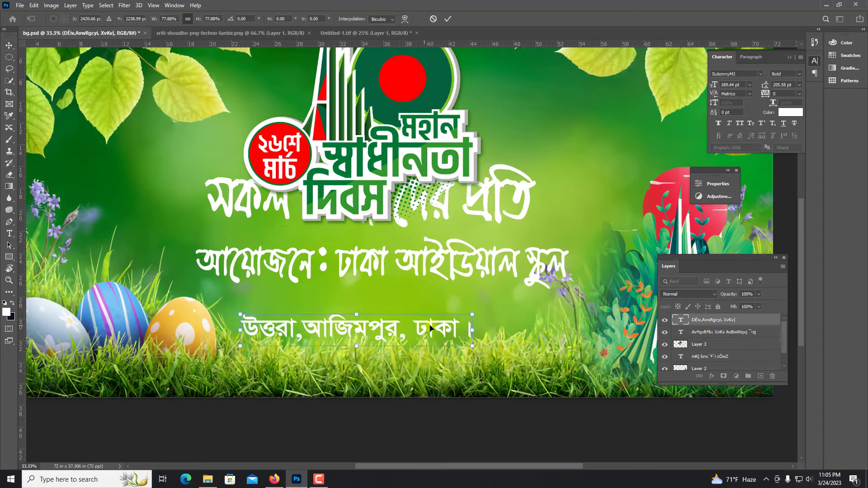
pyautogui.moveTo(424, 329); pyautogui.dragTo(454, 323)
pyautogui.press('Return')
# Rearrange the three white text lines into a tight stack below the Independence Day logo.
pyautogui.hotkey('ctrl', '+')
pyautogui.moveTo(456, 255); pyautogui.dragTo(454, 289)
pyautogui.moveTo(481, 233); pyautogui.dragTo(469, 279)
pyautogui.moveTo(510, 209); pyautogui.dragTo(513, 271)
pyautogui.moveTo(493, 263); pyautogui.dragTo(482, 362)
# Shift the Independence Day logo slightly left and down above the text lines.
pyautogui.click(402, 250)
pyautogui.hotkey('ctrl', '-')
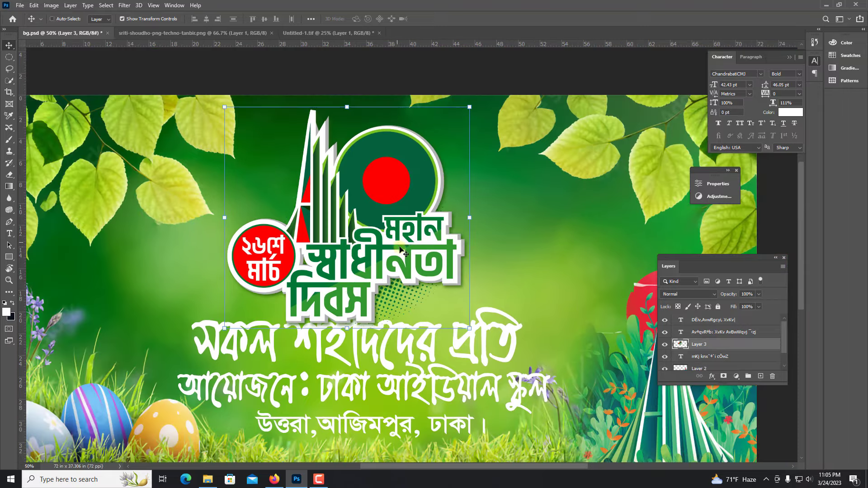
pyautogui.moveTo(402, 250); pyautogui.dragTo(379, 267)
# Move the tagline সকল শহীদদের প্রতি to the right of the logo and shrink it.
pyautogui.moveTo(517, 348); pyautogui.dragTo(656, 222)
pyautogui.moveTo(580, 216); pyautogui.dragTo(528, 217)
pyautogui.moveTo(468, 230); pyautogui.dragTo(587, 233)
pyautogui.press('Return')
# Fine-tune the Independence Day logo's position above the organizer line.
pyautogui.hotkey('ctrl', '+')
pyautogui.moveTo(391, 348); pyautogui.dragTo(387, 300)
pyautogui.moveTo(249, 209); pyautogui.dragTo(259, 237)
pyautogui.hotkey('ctrl', '-')
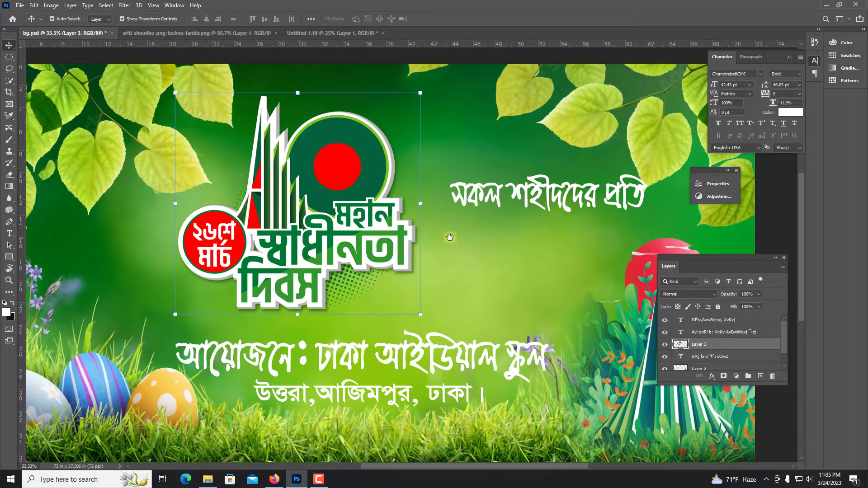
# Move the tagline closer to the logo's right side and reduce its size to about 211 pt.
pyautogui.moveTo(450, 237); pyautogui.dragTo(371, 242)
pyautogui.hotkey('ctrl', '+')
pyautogui.moveTo(451, 202); pyautogui.dragTo(425, 233)
pyautogui.moveTo(592, 216); pyautogui.dragTo(571, 212)
pyautogui.hotkey('ctrl', '-')
pyautogui.press('Return')
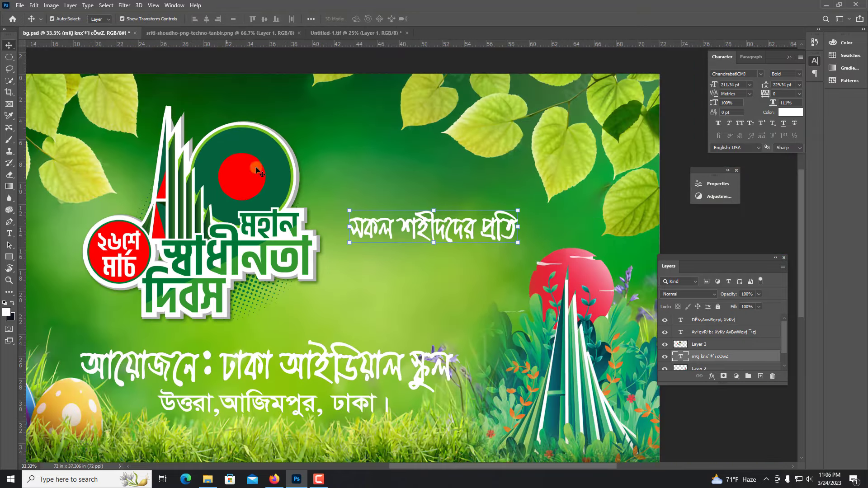
# Change the font of the whole organizer line আয়োজনে: ঢাকা আইডিয়াল স্কুল to Shokuntola ANSI.
pyautogui.moveTo(314, 402); pyautogui.dragTo(373, 338)
pyautogui.click(352, 303)
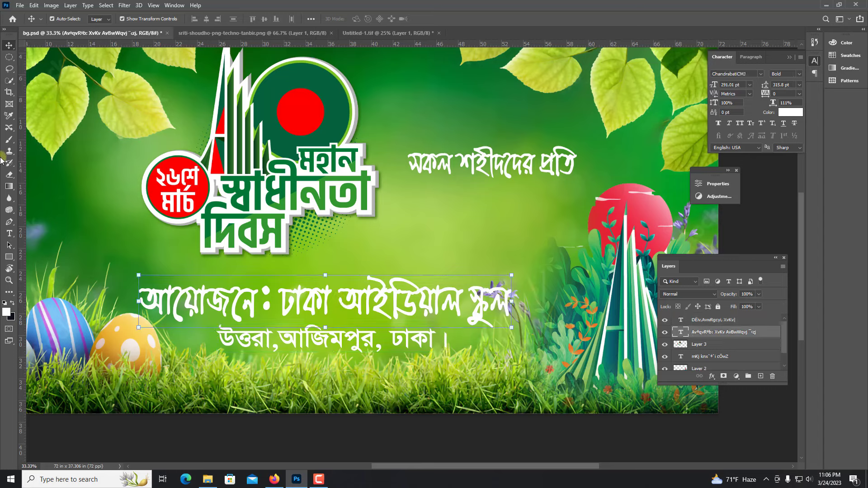
pyautogui.click(9, 233)
pyautogui.doubleClick(266, 303)
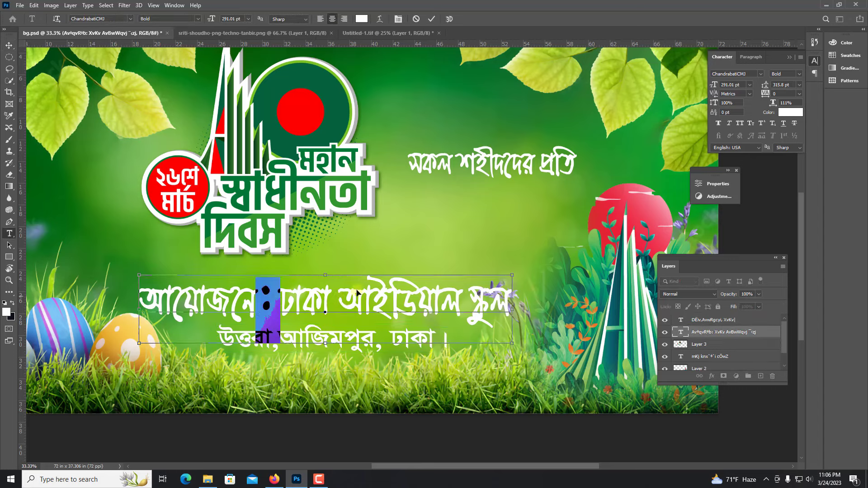
pyautogui.hotkey('ctrl', 'a')
pyautogui.write('shok')
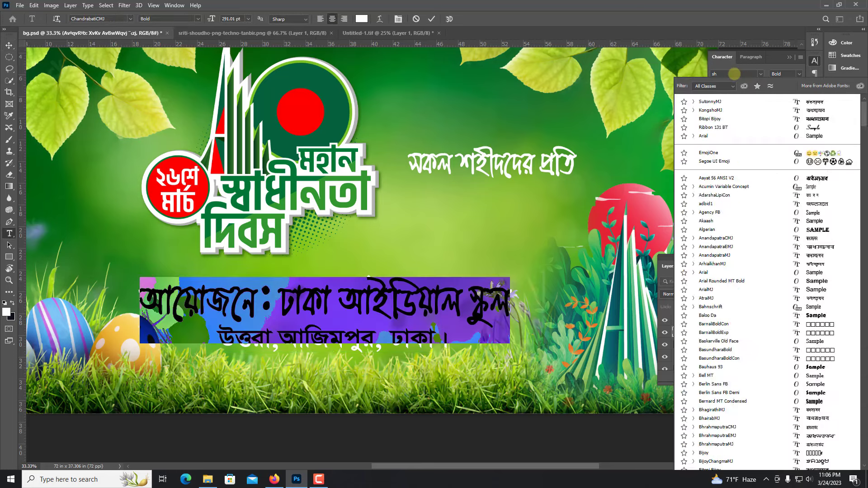
pyautogui.press('BackSpace')
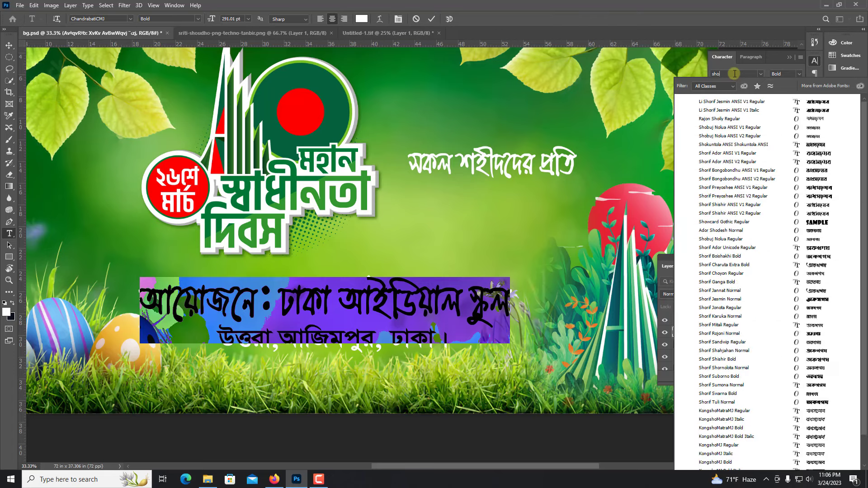
pyautogui.press('BackSpace')
pyautogui.press('BackSpace')
pyautogui.press('BackSpace')
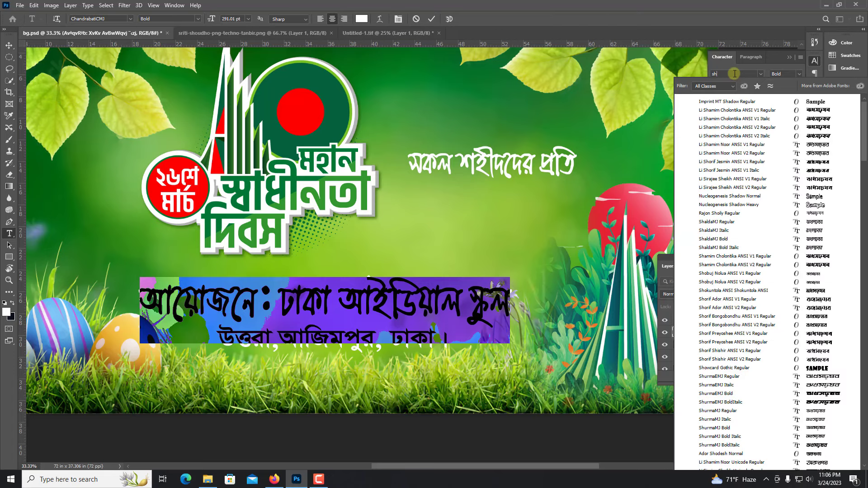
pyautogui.write('ol')
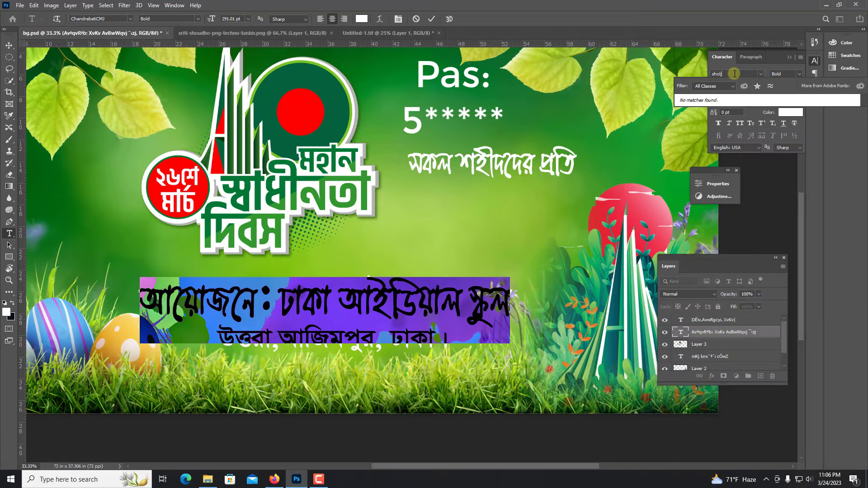
pyautogui.press('BackSpace')
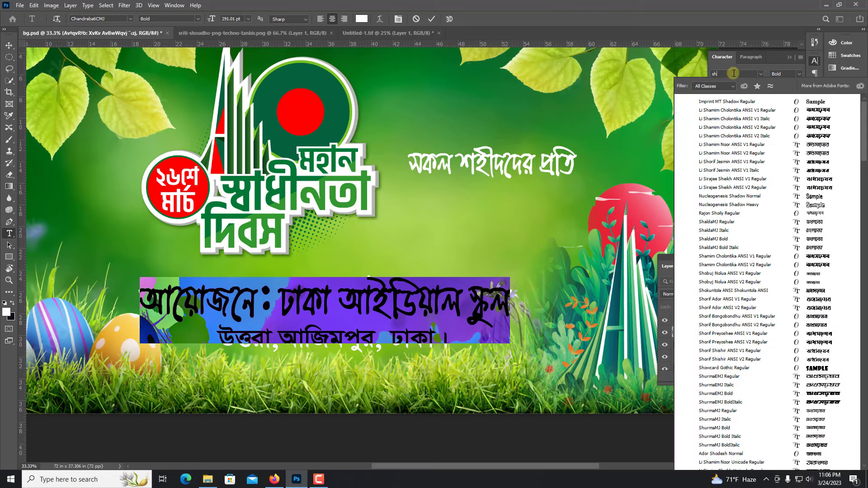
pyautogui.click(720, 293)
pyautogui.click(452, 308)
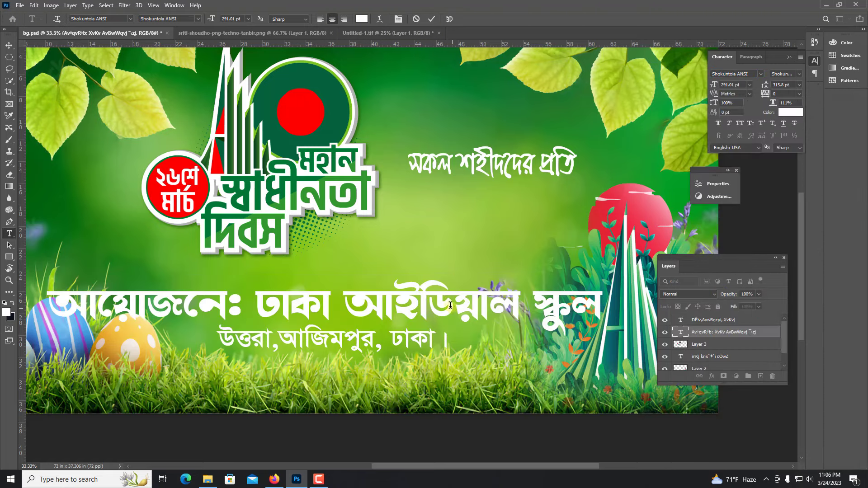
# Scale the organizer line down to about 78%, then stretch it taller to a font size of about 326 pt.
pyautogui.click(9, 49)
pyautogui.click(9, 47)
pyautogui.moveTo(605, 307); pyautogui.dragTo(542, 307)
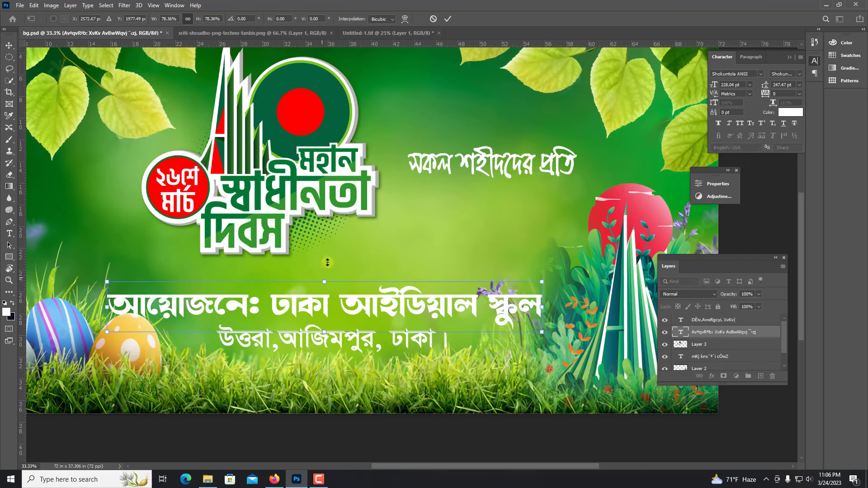
pyautogui.moveTo(328, 262); pyautogui.dragTo(329, 259)
pyautogui.press('Return')
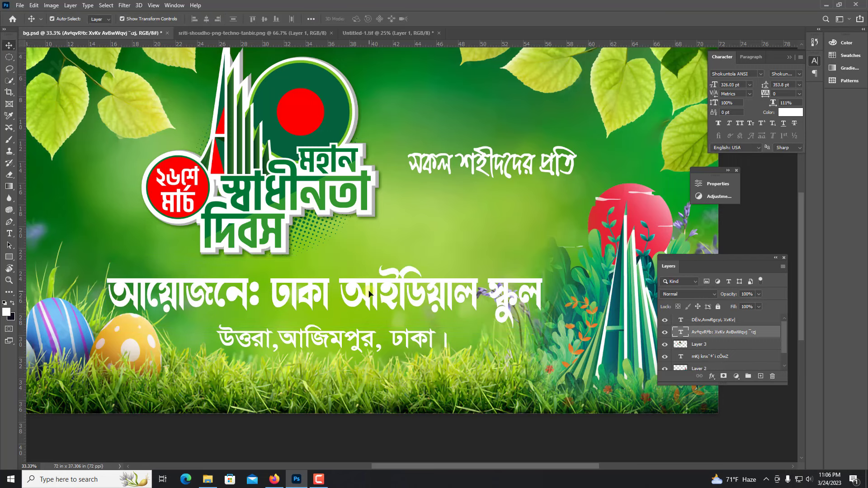
# Nudge the organizer line and scale it down to about 91%.
pyautogui.moveTo(394, 295); pyautogui.dragTo(397, 294)
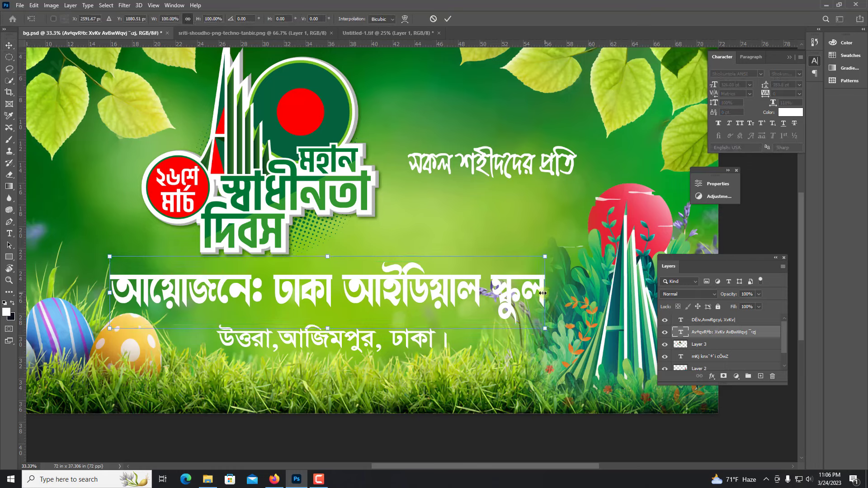
pyautogui.moveTo(553, 301); pyautogui.dragTo(525, 299)
pyautogui.hotkey('ctrl', '+')
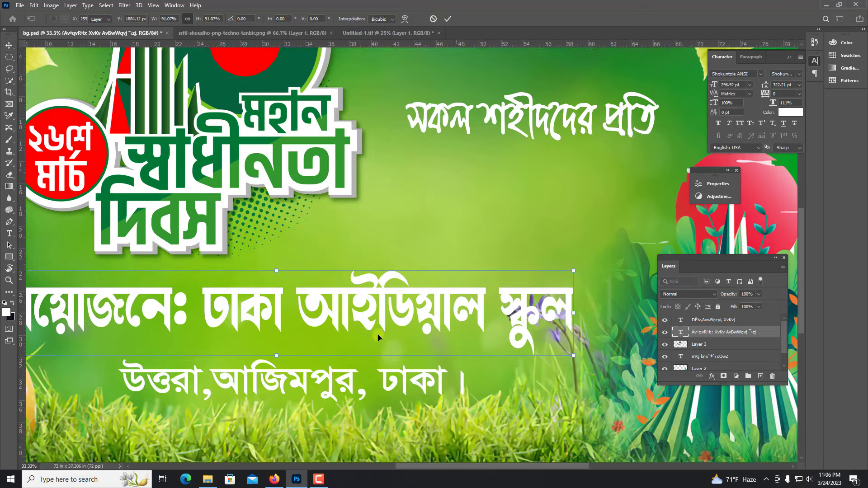
pyautogui.press('Return')
# Move the address line up and slightly left, close beneath the organizer line.
pyautogui.moveTo(356, 378); pyautogui.dragTo(335, 365)
pyautogui.click(375, 288)
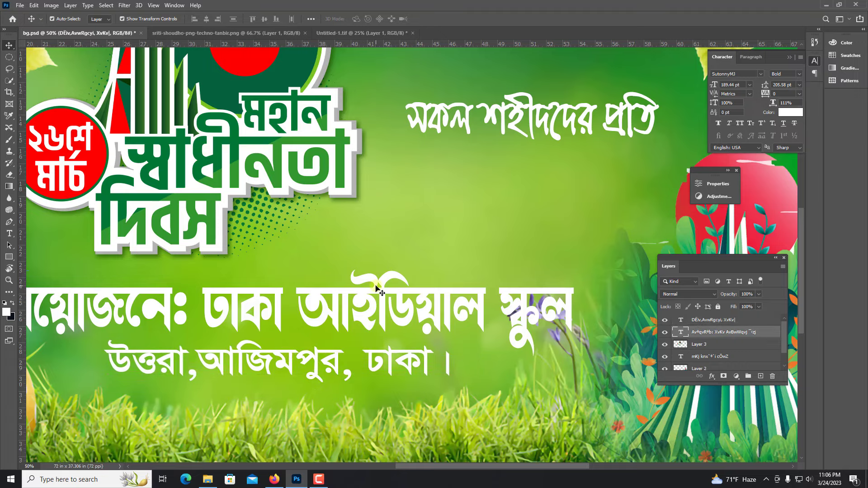
pyautogui.hotkey('ctrl', '-')
pyautogui.click(463, 227)
pyautogui.hotkey('ctrl', '-')
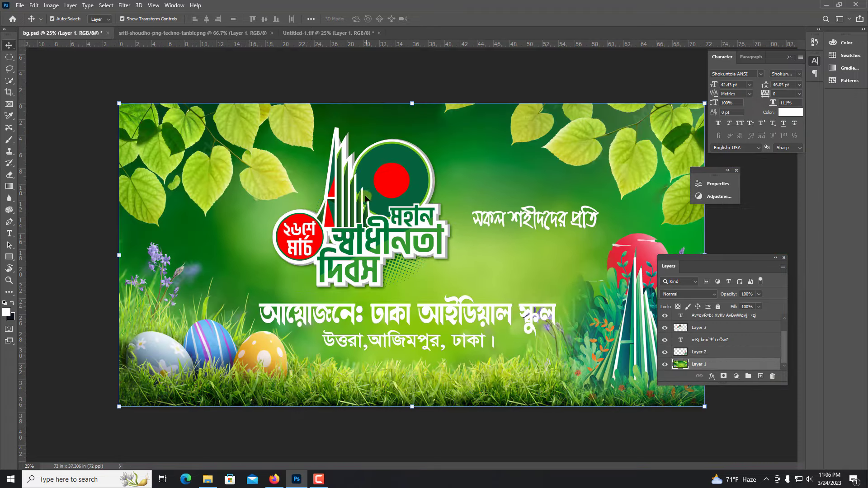
# Close Untitled-1.tif without saving its changes.
pyautogui.click(306, 33)
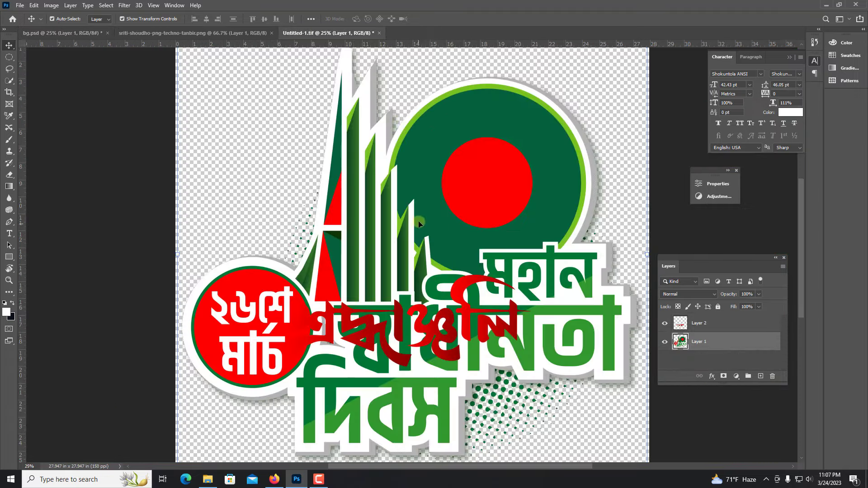
pyautogui.hotkey('ctrl', 'w')
pyautogui.press('n')
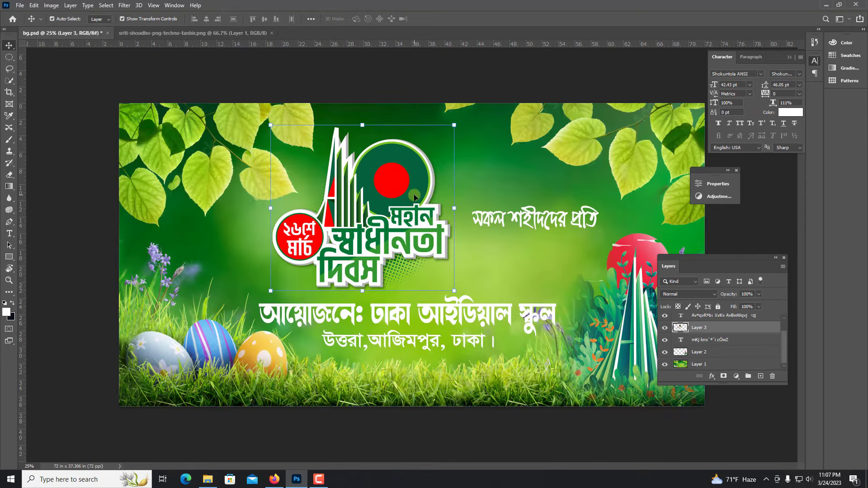
# Enlarge the Independence Day logo slightly upward toward the banner's top edge.
pyautogui.scroll(1, 414, 197)
pyautogui.moveTo(343, 93); pyautogui.dragTo(343, 75)
pyautogui.press('Return')
pyautogui.scroll(-1, 406, 213)
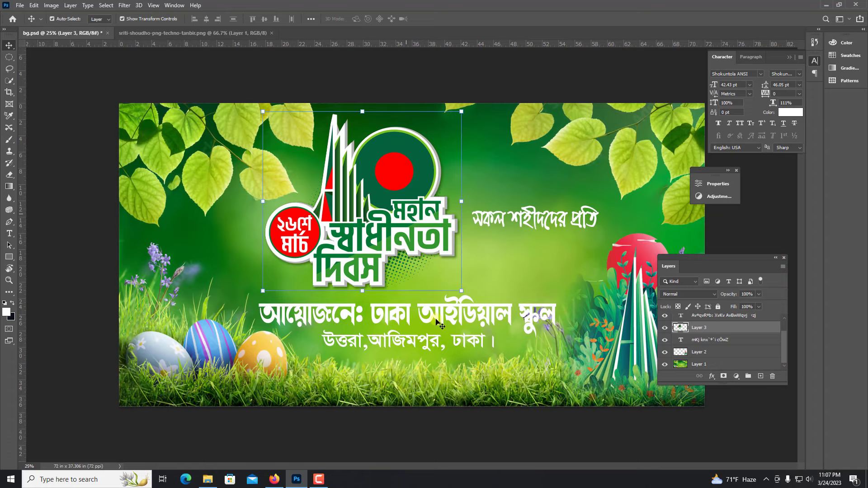
# Scale the organizer line down to about 264 pt and recenter it above the address line.
pyautogui.click(402, 317)
pyautogui.hotkey('ctrl', '+')
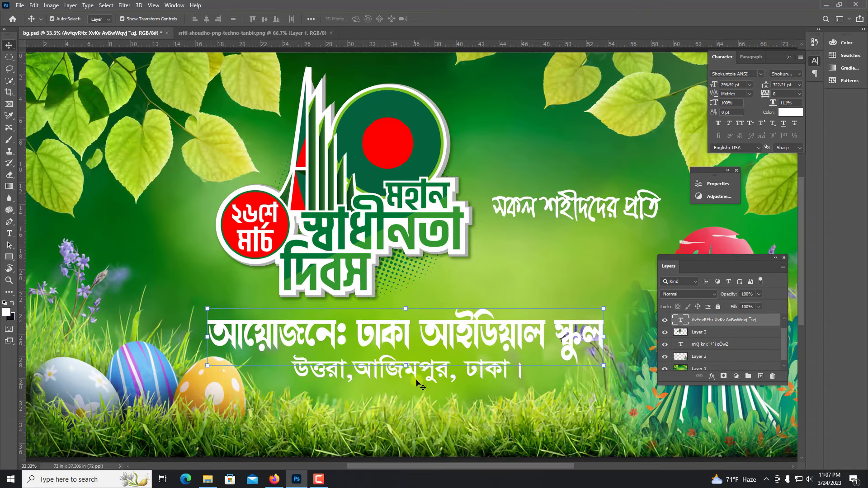
pyautogui.moveTo(604, 337); pyautogui.dragTo(558, 339)
pyautogui.moveTo(494, 341); pyautogui.dragTo(454, 345)
pyautogui.press('Return')
# Recolor the organizer line to a deep blue of C 100, M 100, Y 0, K 0.
pyautogui.hotkey('ctrl', '+')
pyautogui.click(452, 349)
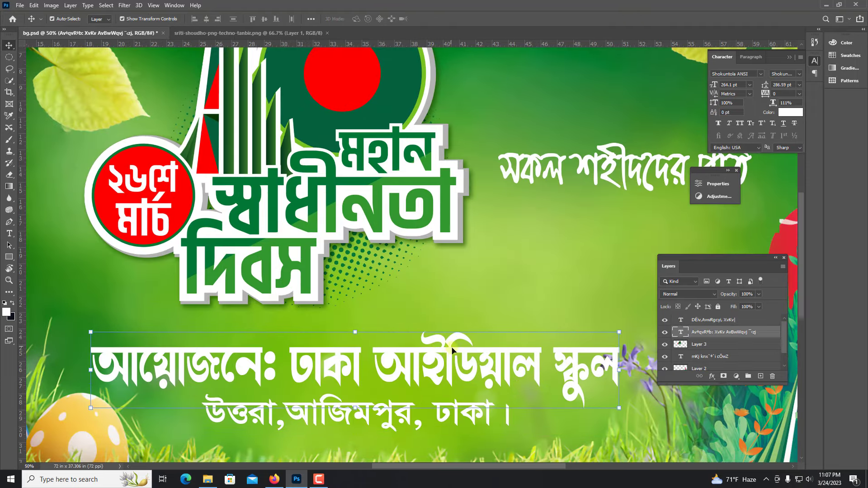
pyautogui.click(10, 317)
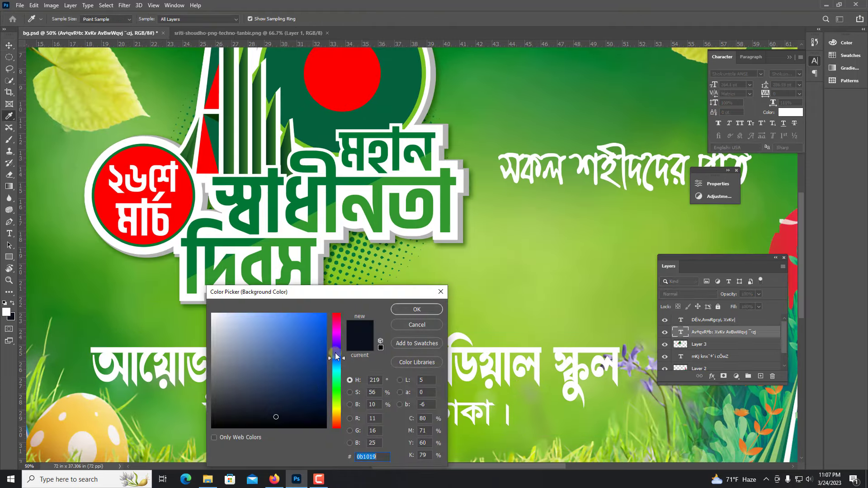
pyautogui.write('100')
pyautogui.press('Tab')
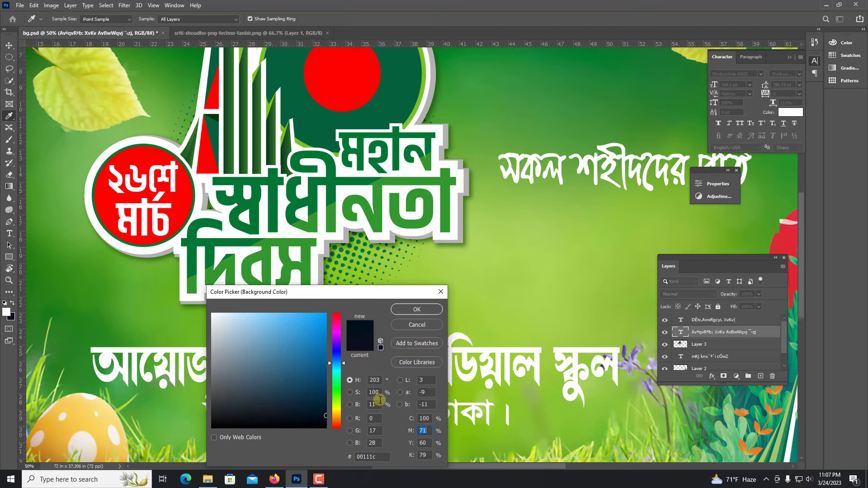
pyautogui.write('100')
pyautogui.press('Tab')
pyautogui.write('0')
pyautogui.press('Tab')
pyautogui.write('0')
pyautogui.press('Return')
pyautogui.hotkey('ctrl', 'BackSpace')
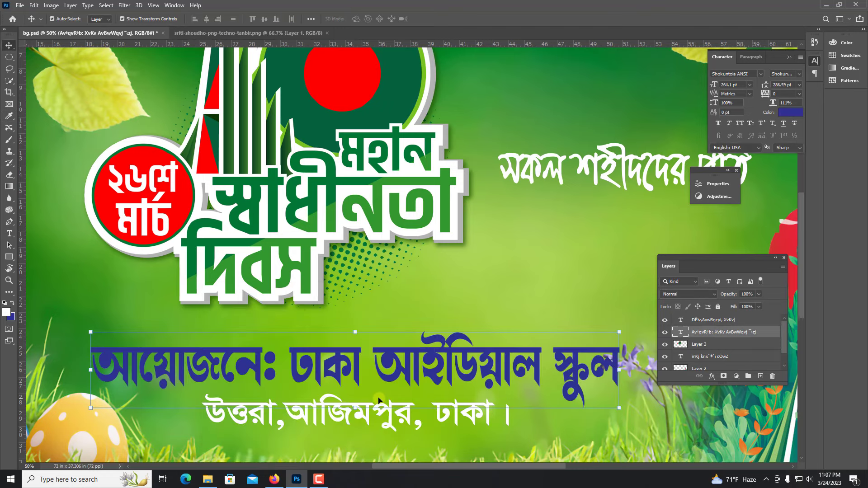
# Give the organizer line a Multiply drop shadow at 73% opacity and 6 px distance, and enable a stroke.
pyautogui.click(52, 18)
pyautogui.scroll(-1, 337, 362)
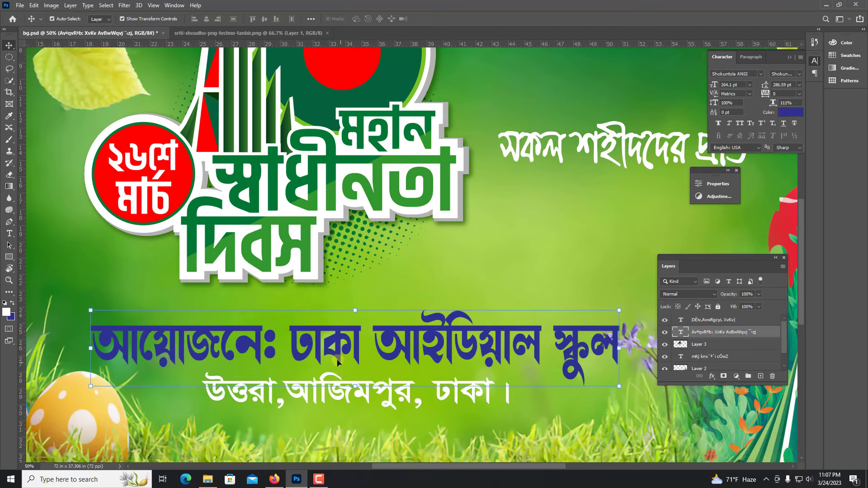
pyautogui.rightClick(709, 338)
pyautogui.click(713, 68)
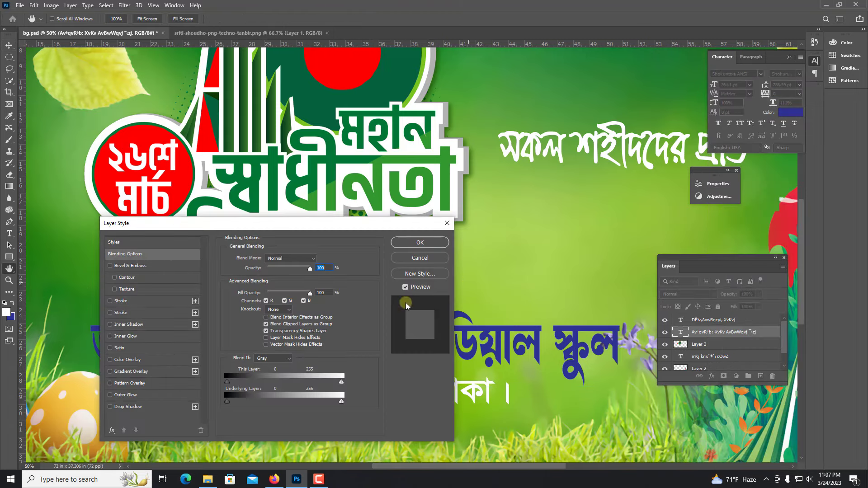
pyautogui.moveTo(213, 230); pyautogui.dragTo(596, 129)
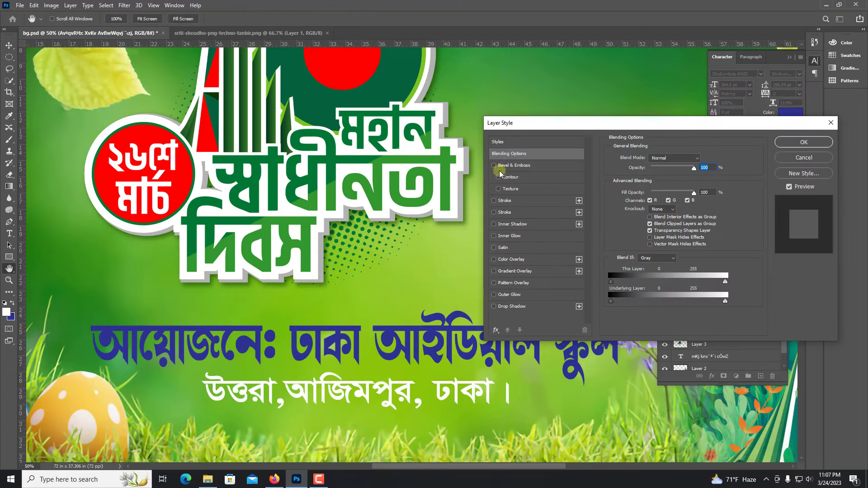
pyautogui.click(520, 306)
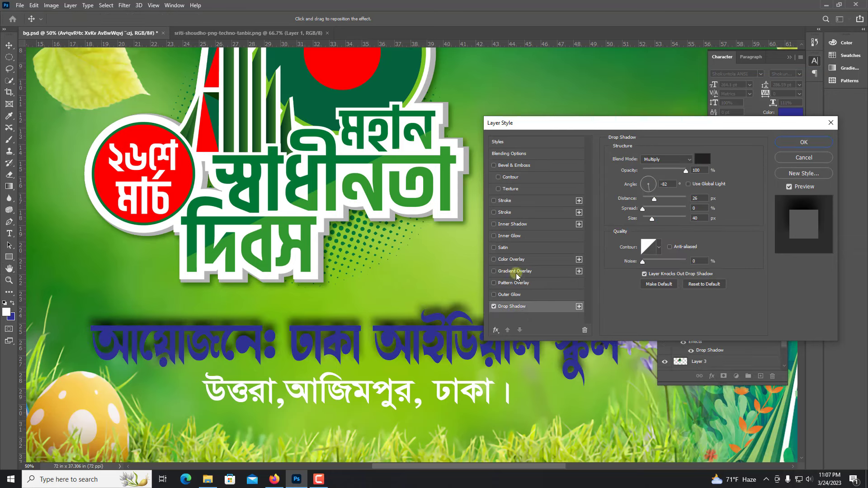
pyautogui.click(675, 172)
pyautogui.moveTo(368, 344); pyautogui.dragTo(369, 348)
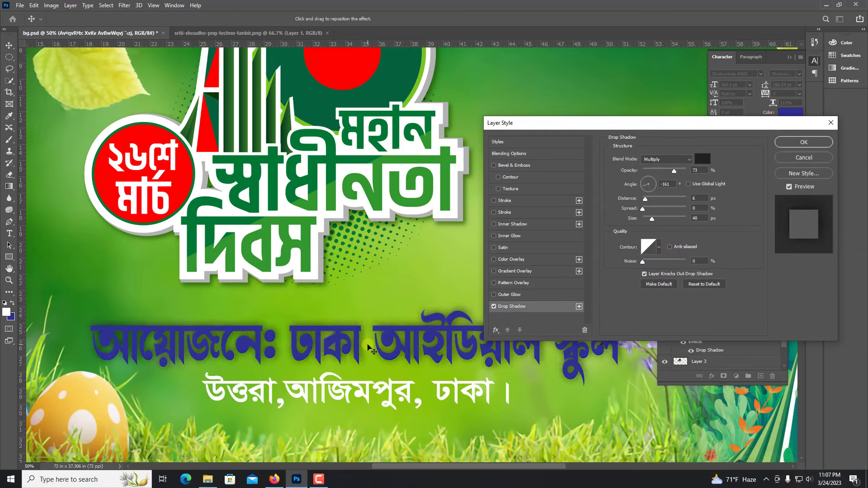
pyautogui.click(505, 202)
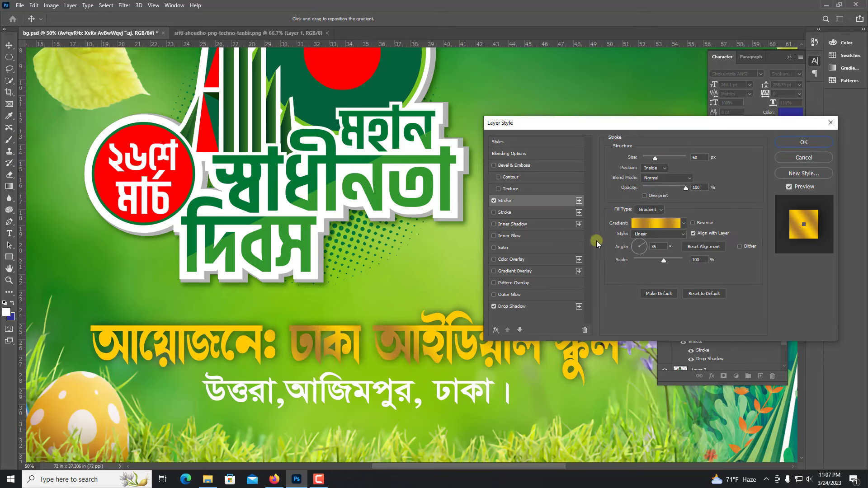
pyautogui.click(505, 215)
pyautogui.click(644, 225)
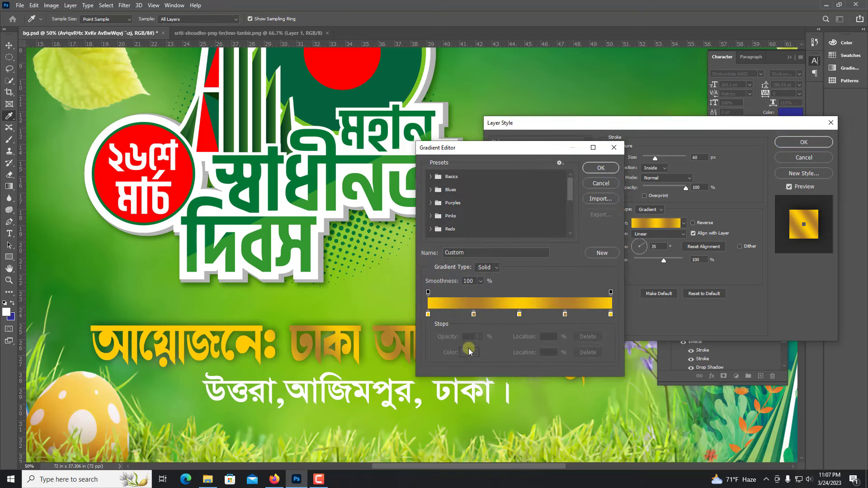
pyautogui.click(606, 185)
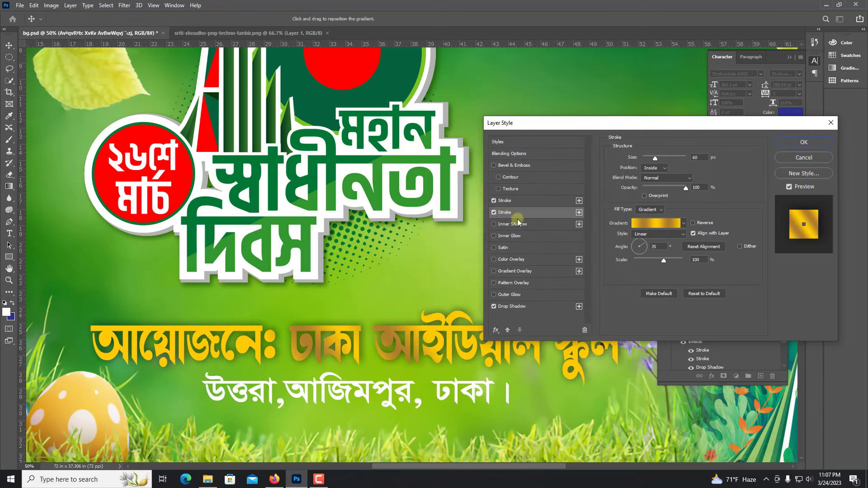
pyautogui.click(494, 213)
pyautogui.click(497, 200)
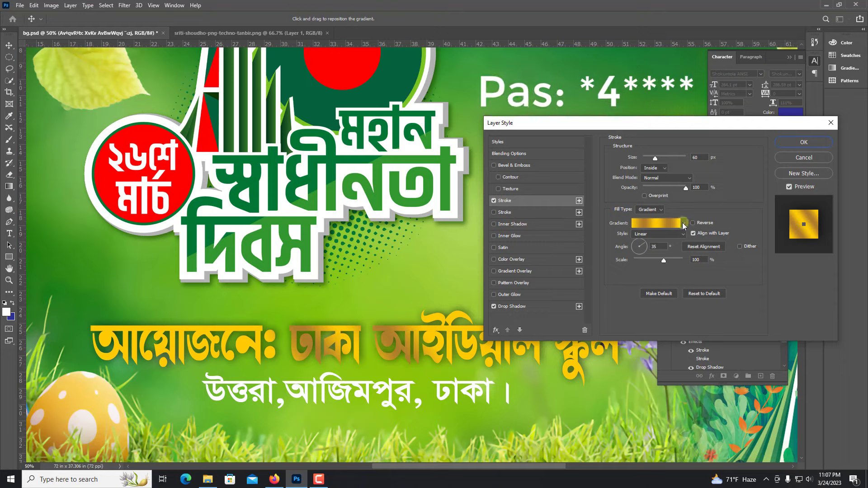
pyautogui.click(684, 223)
pyautogui.click(638, 223)
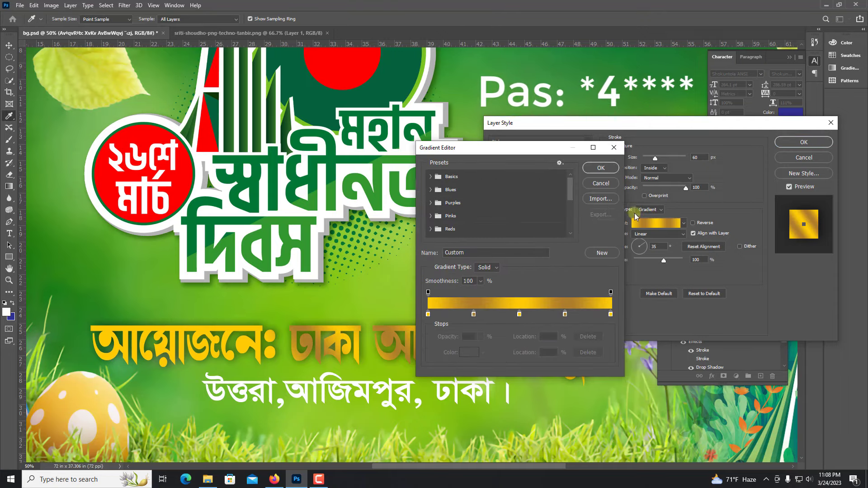
pyautogui.click(601, 183)
# Make the organizer line's stroke a solid white outline, 10 px wide and positioned Outside.
pyautogui.click(650, 210)
pyautogui.click(648, 210)
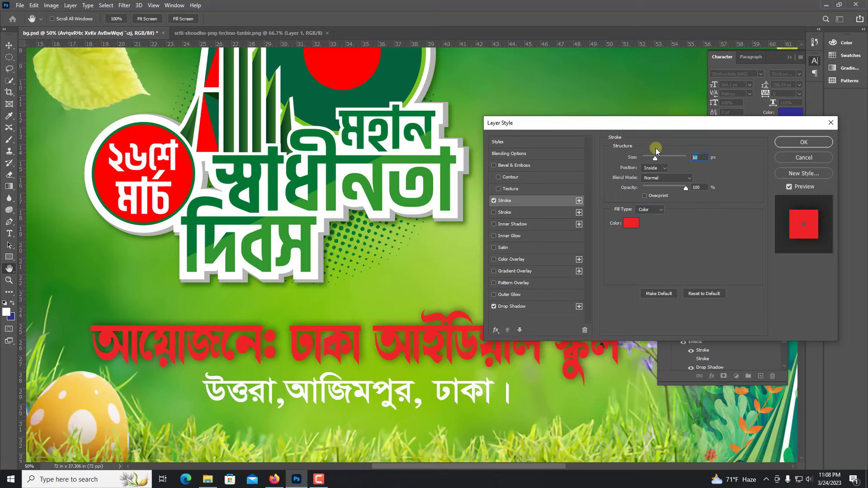
pyautogui.write('10')
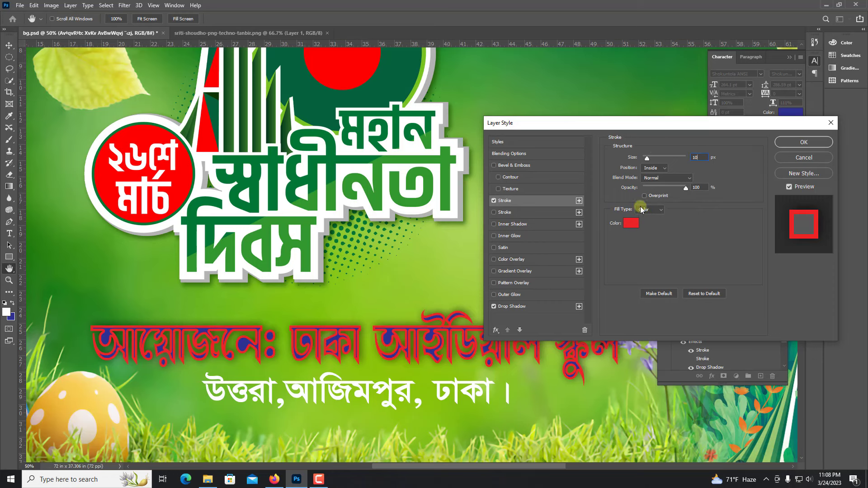
pyautogui.click(657, 171)
pyautogui.click(652, 167)
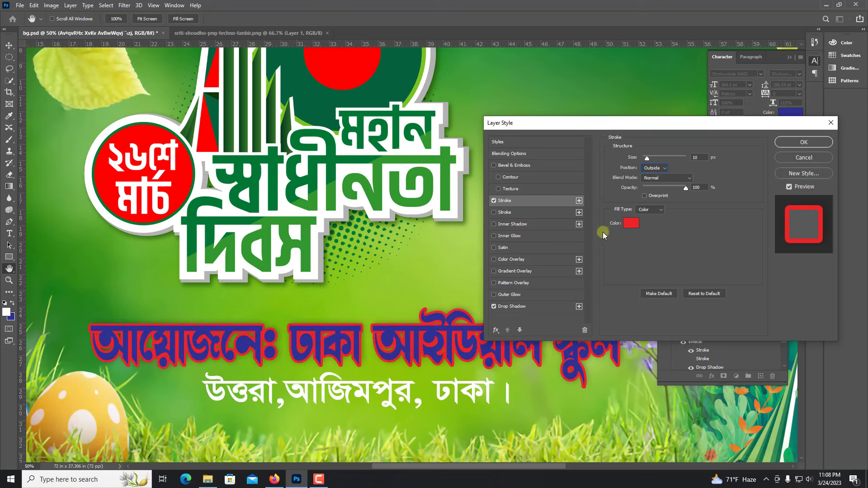
pyautogui.click(632, 223)
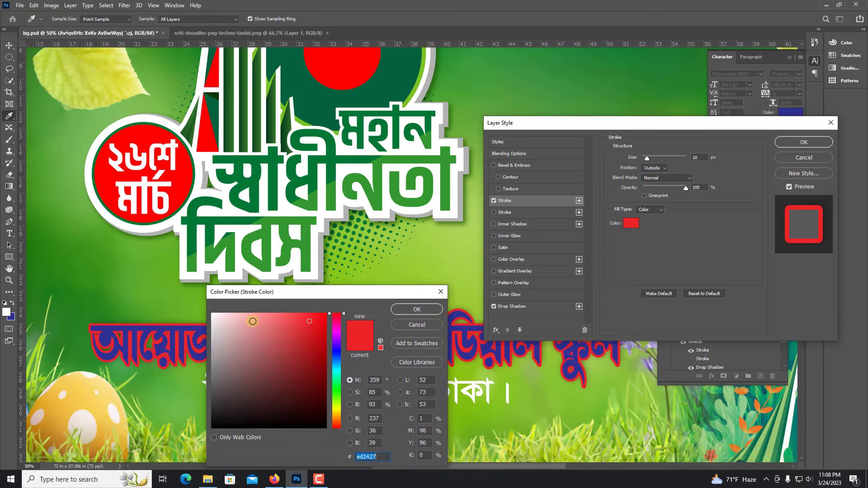
pyautogui.moveTo(254, 321); pyautogui.dragTo(212, 313)
pyautogui.click(416, 309)
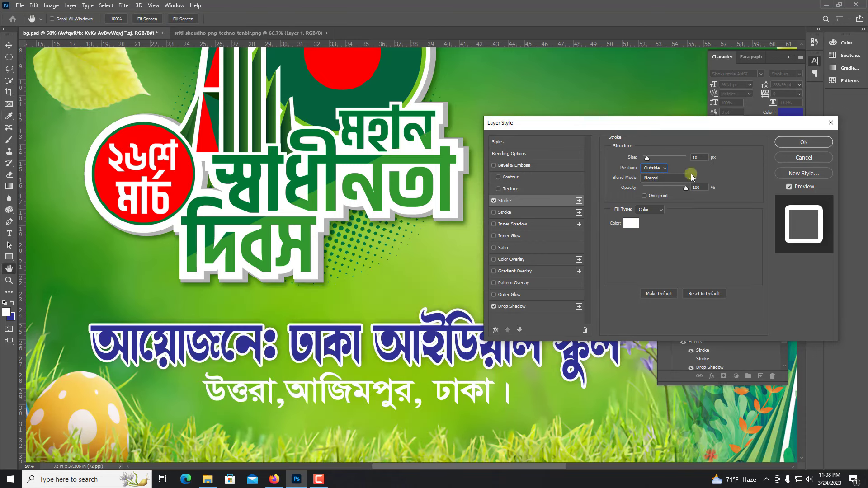
# Offset the organizer line's drop shadow to a 15 px distance at 129° and apply the layer style.
pyautogui.click(521, 310)
pyautogui.moveTo(299, 349); pyautogui.dragTo(300, 352)
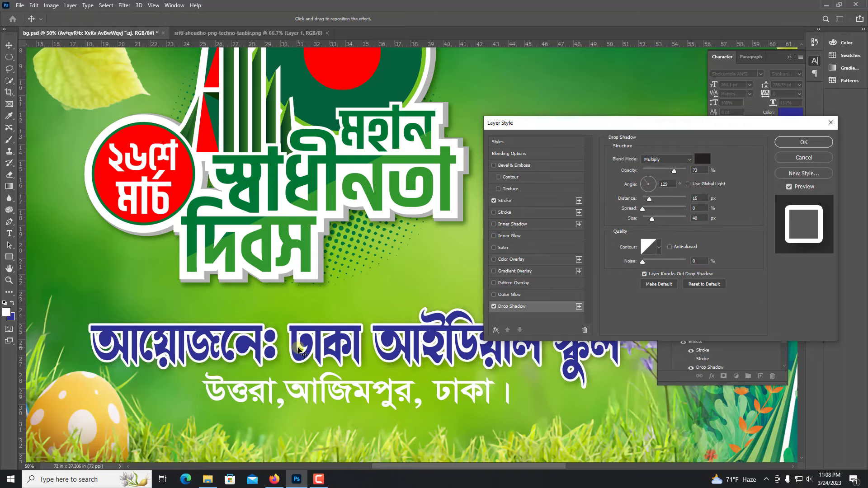
pyautogui.press('Return')
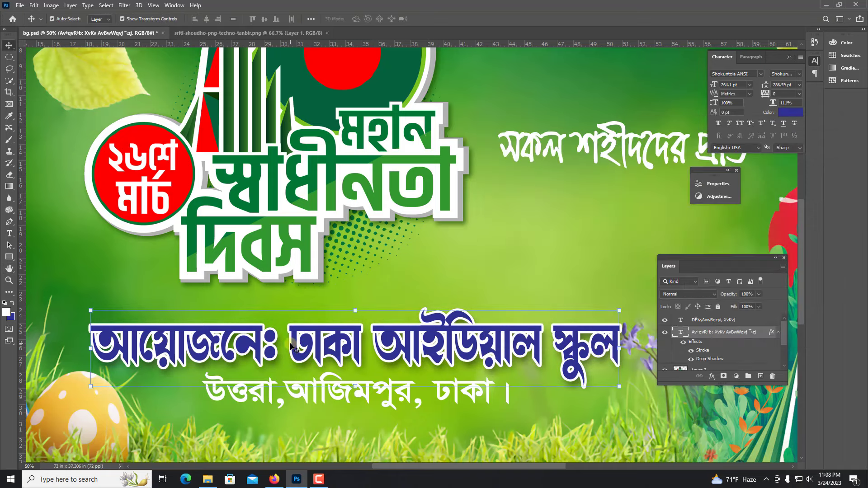
# Collapse the Layers panel and place it beside the banner, clear of the memorial illustration.
pyautogui.hotkey('ctrl', '-')
pyautogui.click(368, 180)
pyautogui.hotkey('ctrl', '-')
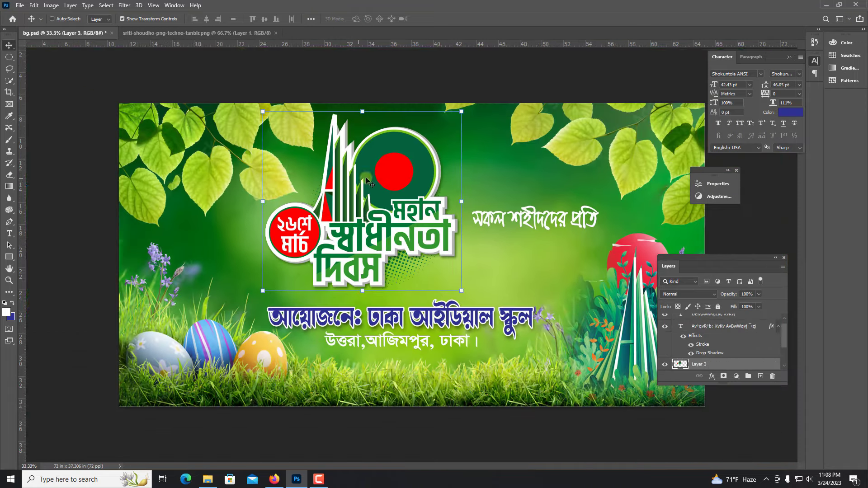
pyautogui.doubleClick(781, 265)
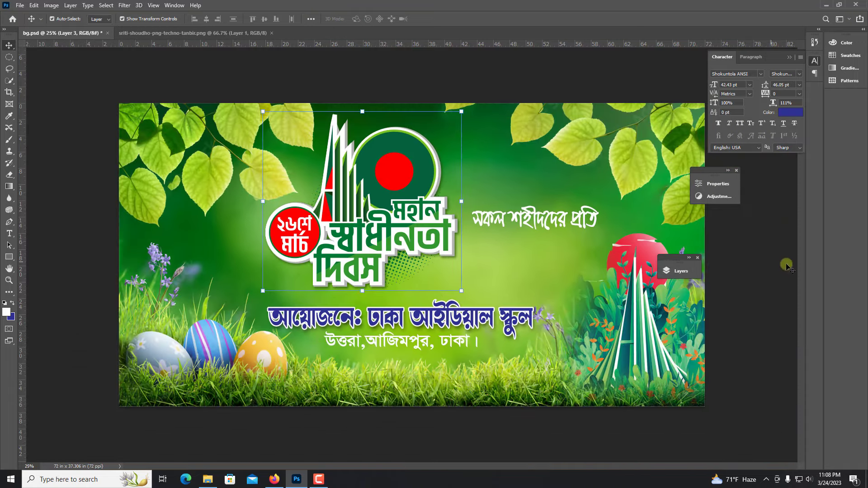
pyautogui.moveTo(689, 264); pyautogui.dragTo(787, 310)
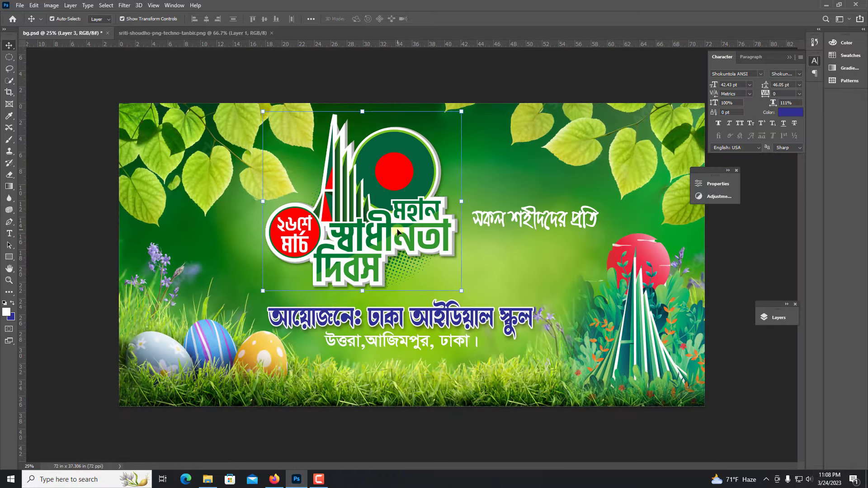
# Close the sriti-shoudho-png-techno-tanbir.png document and return to the banner.
pyautogui.click(193, 34)
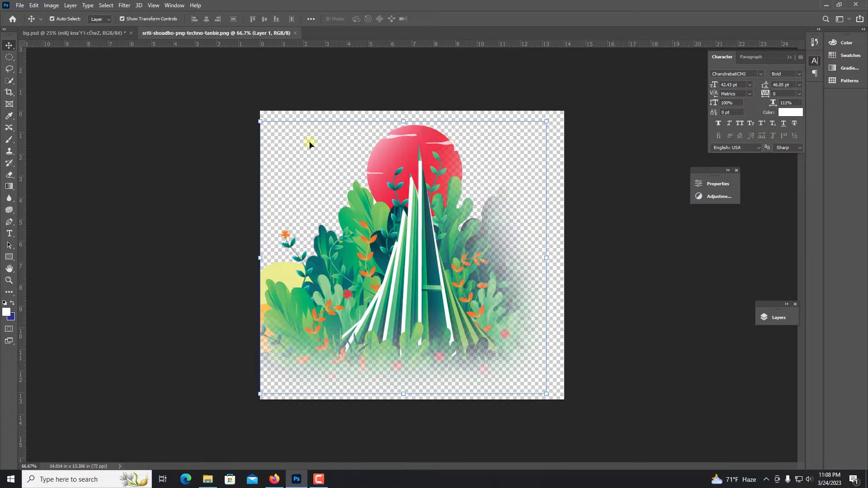
pyautogui.hotkey('ctrl', 'Tab')
pyautogui.hotkey('ctrl', 'Tab')
pyautogui.hotkey('ctrl', 'w')
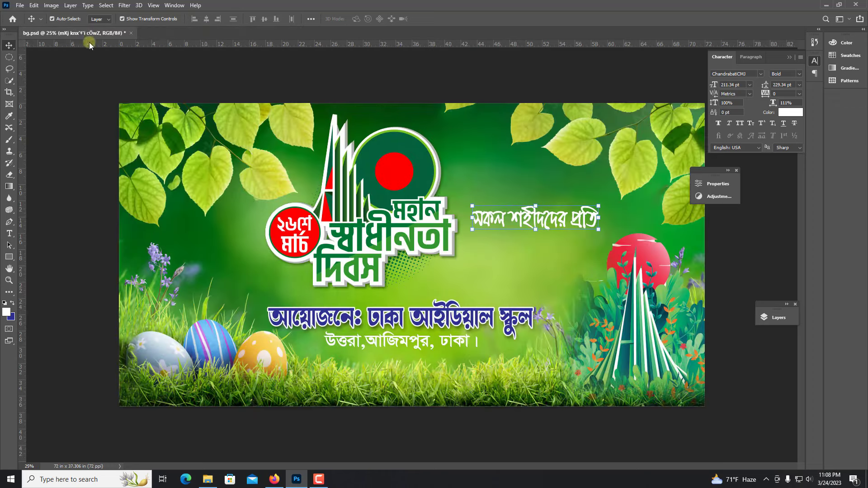
pyautogui.click(410, 235)
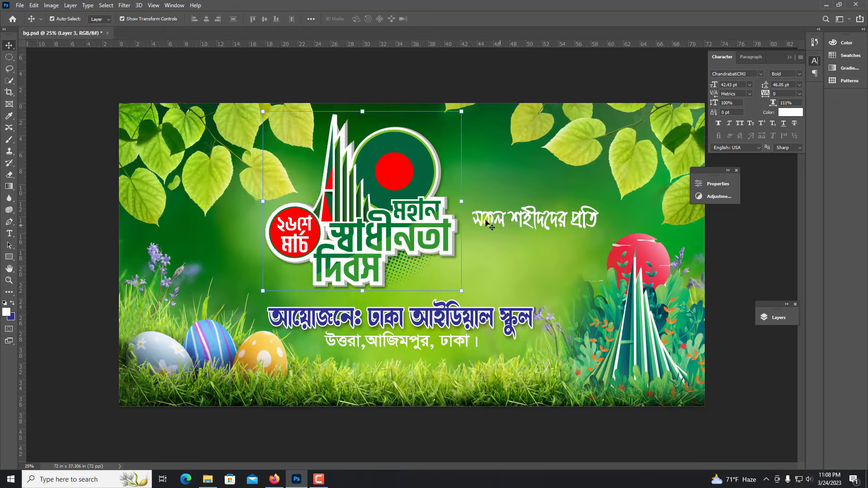
pyautogui.click(318, 479)
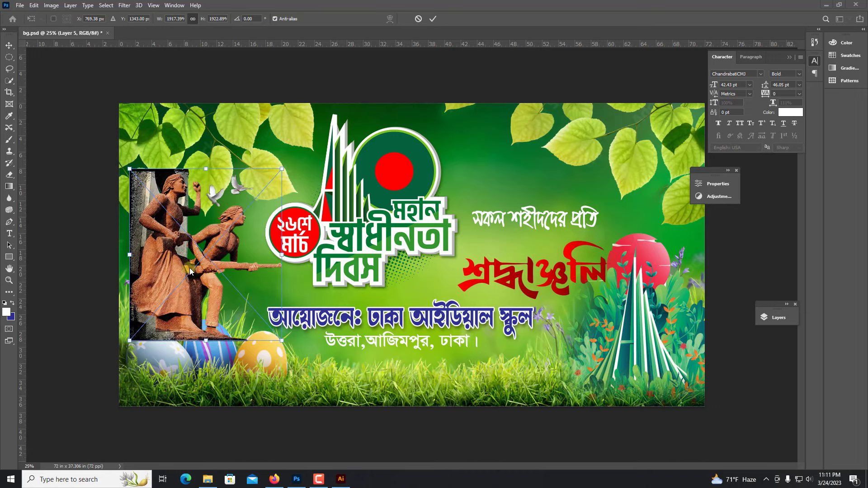
# Fit the freedom fighters statue image into the banner's lower-left corner and scale it down slightly.
pyautogui.moveTo(178, 281); pyautogui.dragTo(171, 290)
pyautogui.moveTo(202, 364); pyautogui.dragTo(197, 388)
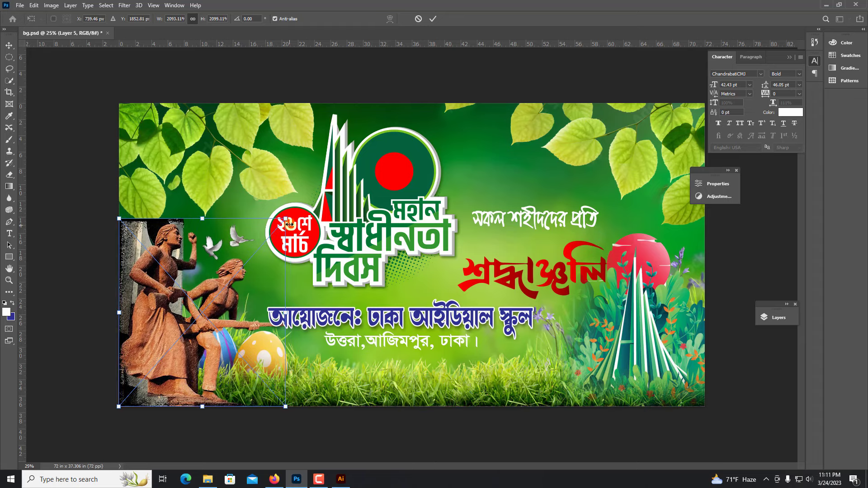
pyautogui.moveTo(288, 223); pyautogui.dragTo(261, 240)
# Erase the hard dark edges above and left of the statue with a soft 500 px Eraser.
pyautogui.hotkey('ctrl', '+')
pyautogui.moveTo(227, 172); pyautogui.dragTo(342, 154)
pyautogui.hotkey('ctrl', '+')
pyautogui.moveTo(114, 243); pyautogui.dragTo(277, 219)
pyautogui.hotkey('ctrl', '+')
pyautogui.moveTo(217, 192); pyautogui.dragTo(236, 196)
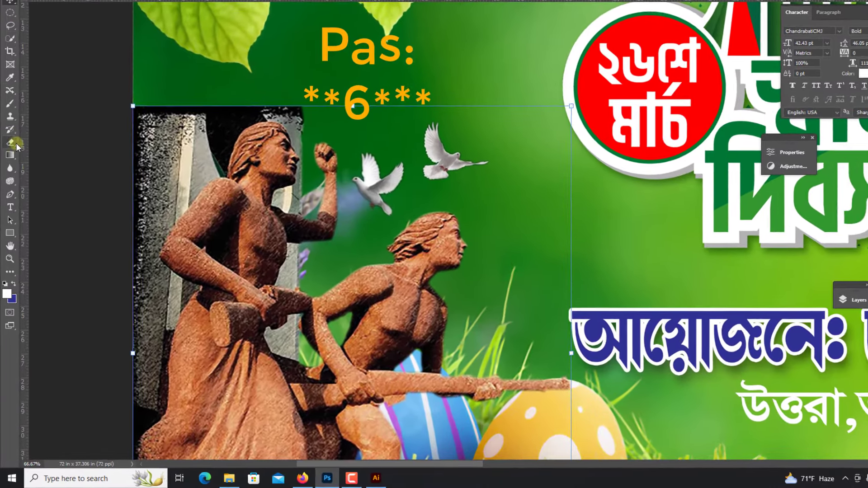
pyautogui.click(10, 143)
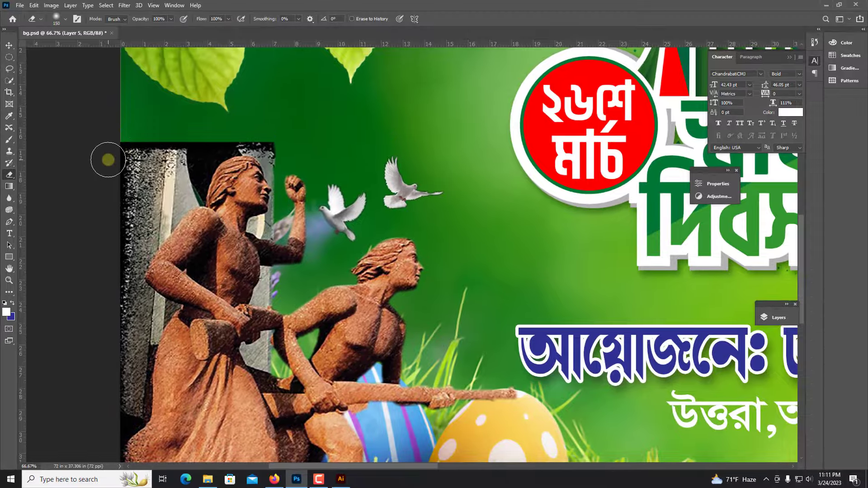
pyautogui.press(']')
pyautogui.press(']')
pyautogui.press(']')
pyautogui.press(']')
pyautogui.press(']')
pyautogui.press(']')
pyautogui.press(']')
pyautogui.press(']')
pyautogui.press(']')
pyautogui.moveTo(70, 226)
pyautogui.mouseDown()
pyautogui.moveTo(143, 113)
pyautogui.moveTo(134, 125)
pyautogui.moveTo(258, 84)
pyautogui.moveTo(218, 90)
pyautogui.mouseUp()
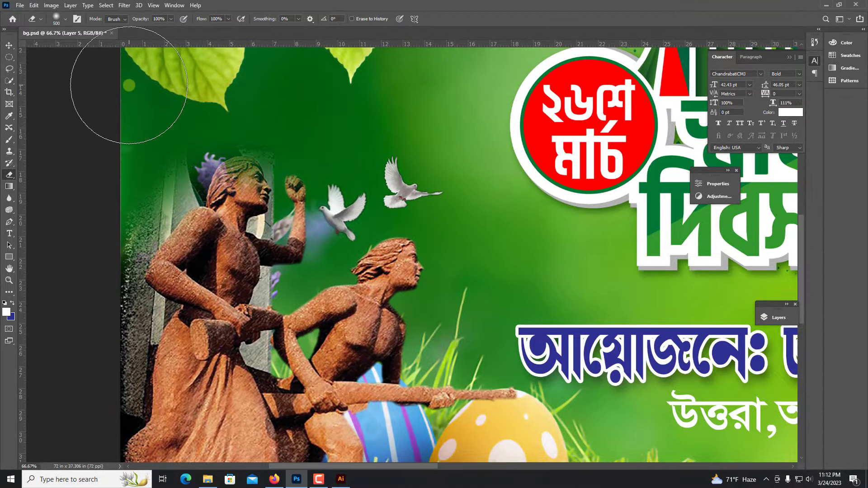
pyautogui.hotkey('ctrl', '-')
pyautogui.hotkey('ctrl', '-')
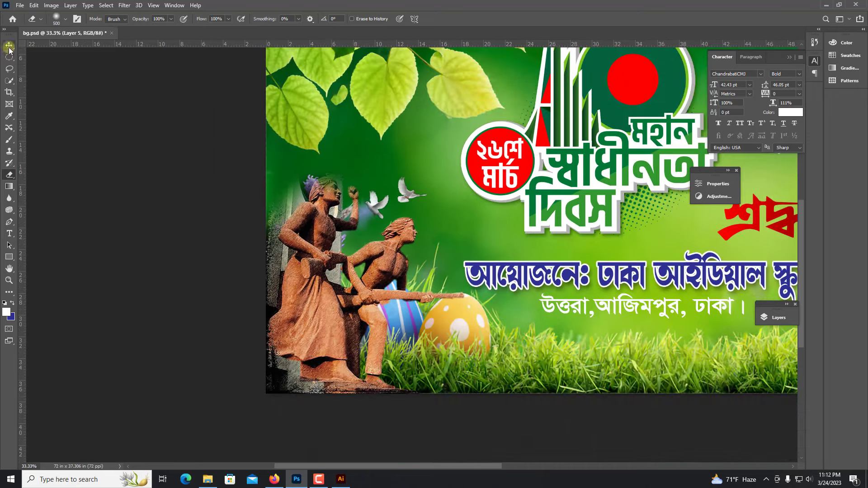
# Set the statue layer's blend mode to Luminosity.
pyautogui.click(9, 47)
pyautogui.hotkey('ctrl', '-')
pyautogui.click(776, 317)
pyautogui.click(653, 341)
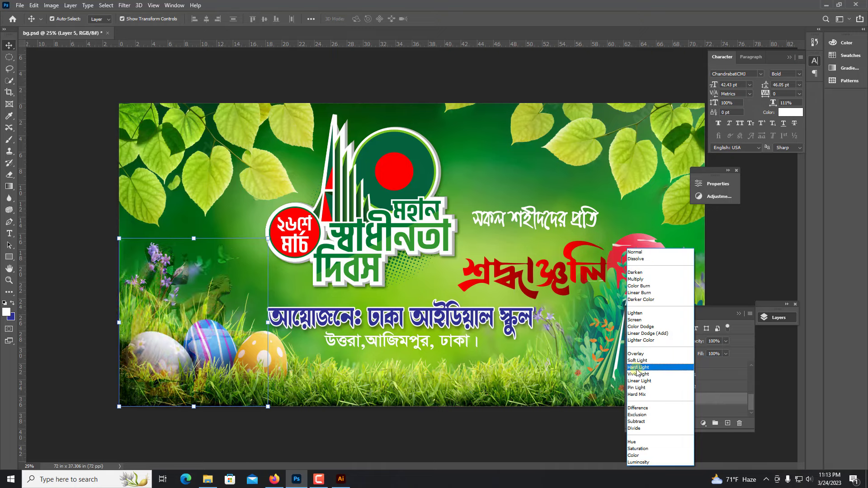
pyautogui.click(644, 463)
# Try to shift the statue artwork to the right, and undo the move.
pyautogui.click(220, 349)
pyautogui.hotkey('ctrl', '+')
pyautogui.moveTo(159, 294); pyautogui.dragTo(414, 236)
pyautogui.moveTo(336, 274); pyautogui.dragTo(447, 288)
pyautogui.hotkey('ctrl', 'z')
# Move the statue artwork up and to the right to uncover the flowers and eggs, and select background Layer 1.
pyautogui.rightClick(500, 359)
pyautogui.click(520, 365)
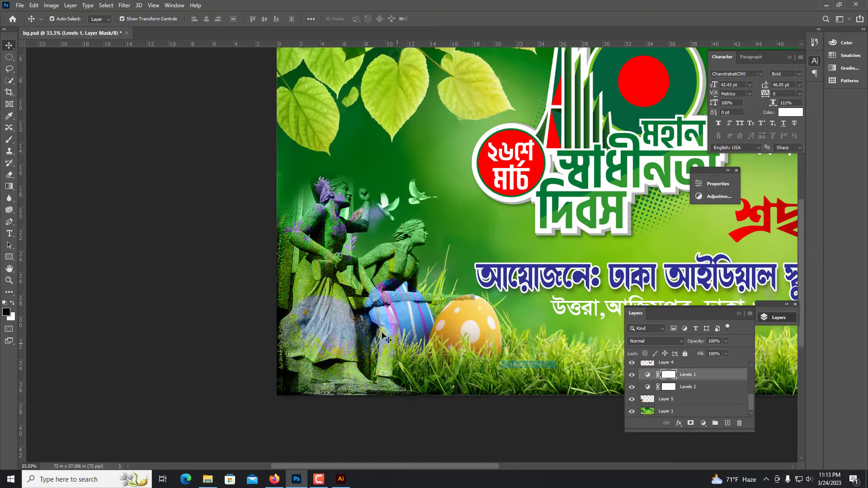
pyautogui.moveTo(382, 335); pyautogui.dragTo(513, 247)
pyautogui.click(308, 303)
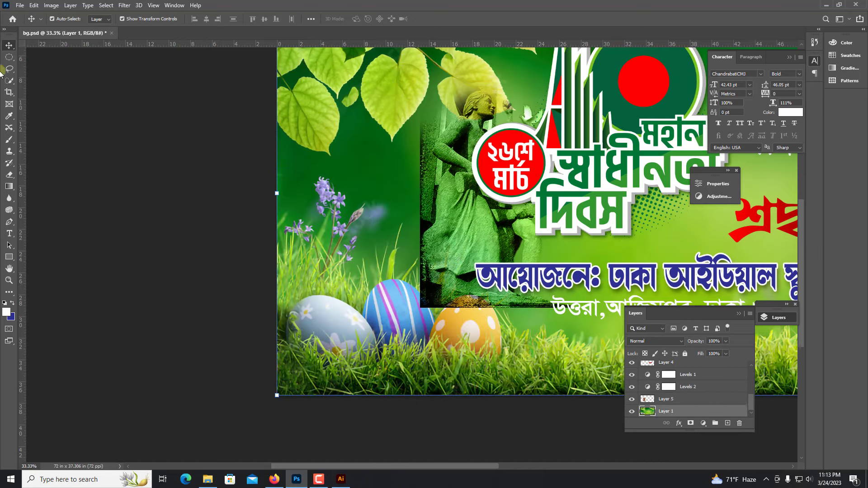
# Select a rectangle about 11.2 by 23.1 in over the lower-left flowers and eggs, and feather it by 10 pixels.
pyautogui.click(9, 59)
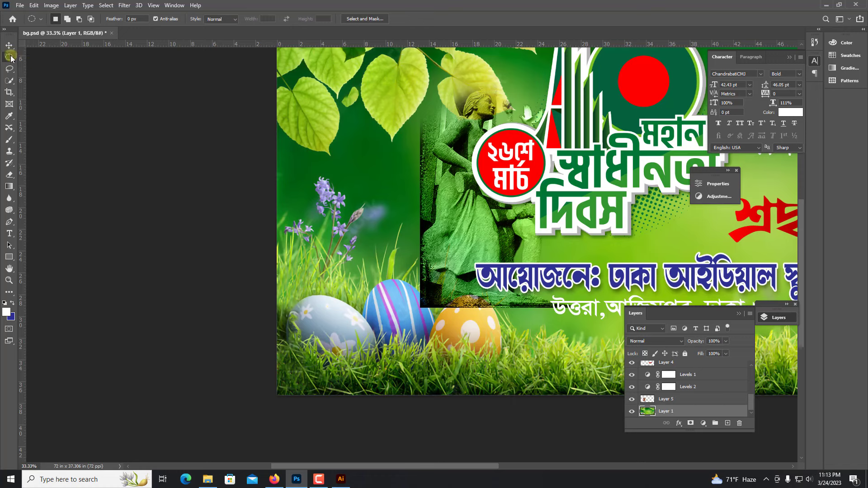
pyautogui.moveTo(267, 145); pyautogui.dragTo(398, 428)
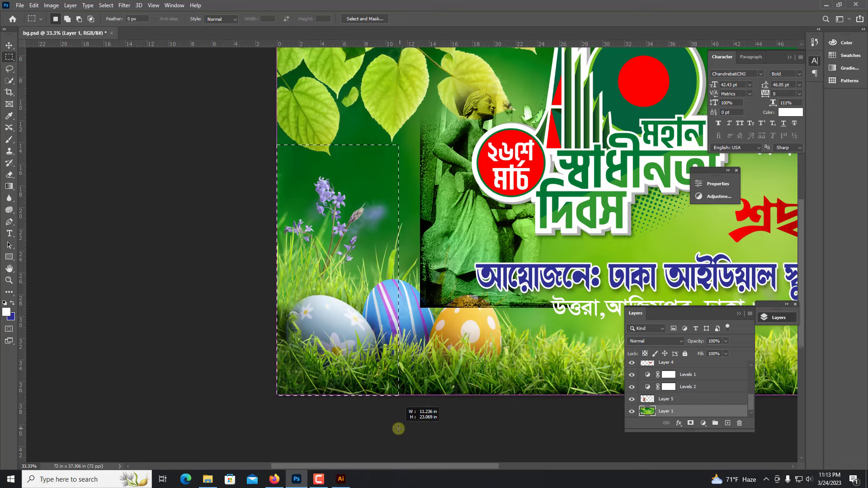
pyautogui.rightClick(289, 171)
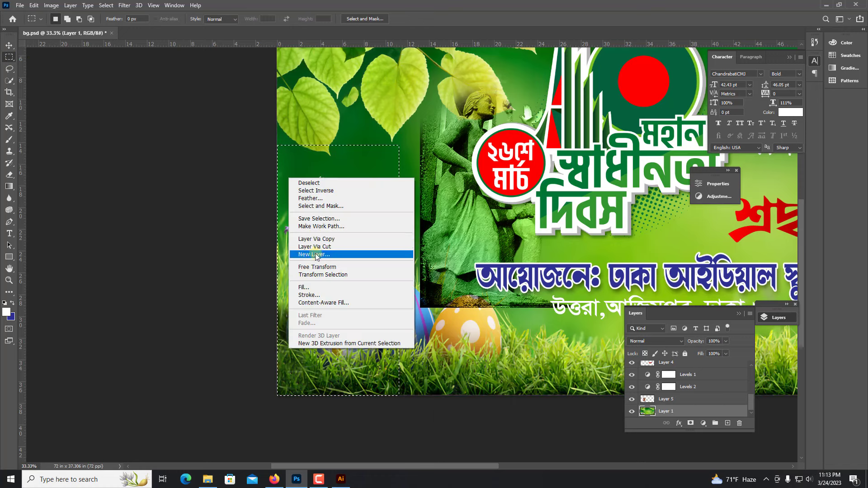
pyautogui.click(317, 200)
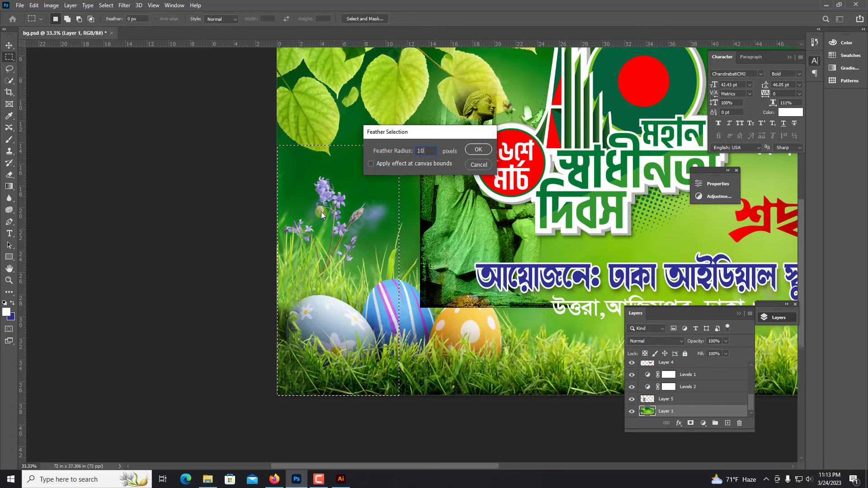
pyautogui.press('Return')
# Try filling the feathered selection over the flowers and eggs with surrounding background content, and undo the fill.
pyautogui.rightClick(335, 205)
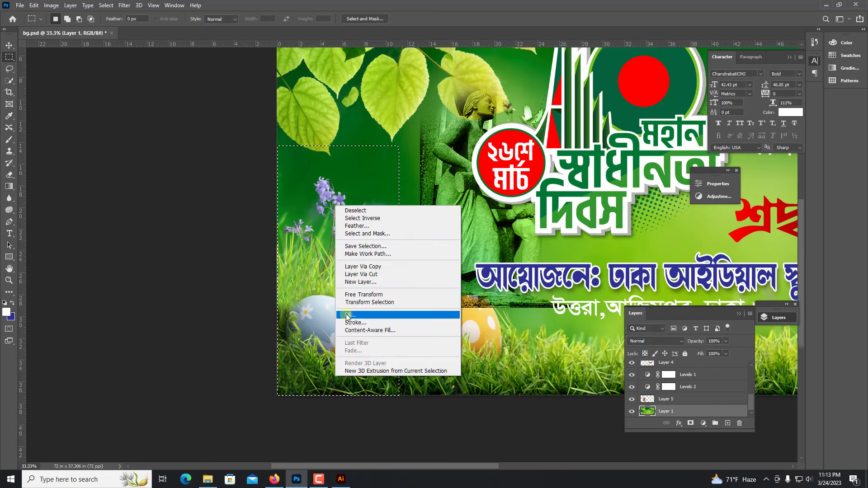
pyautogui.click(352, 313)
pyautogui.press('Return')
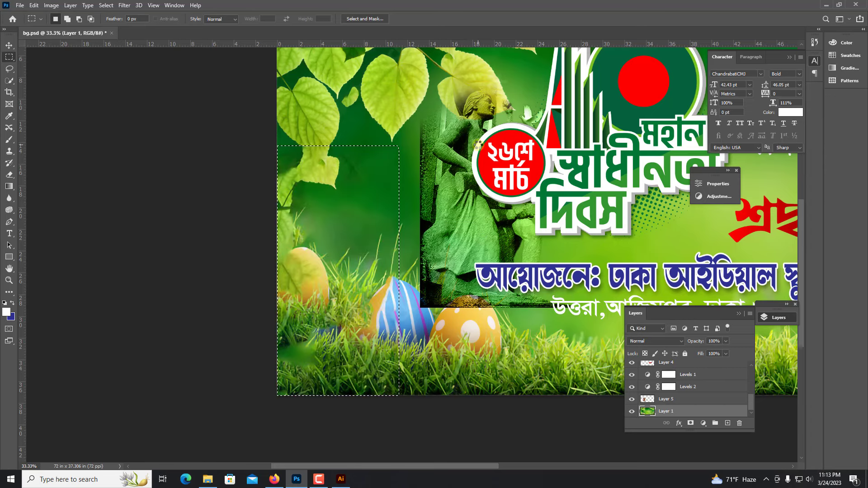
pyautogui.hotkey('ctrl', 'z')
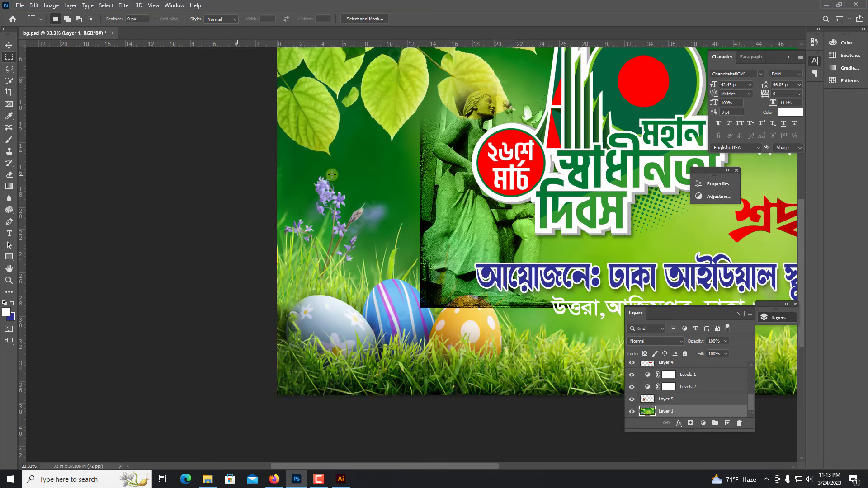
# Reselect the background's lower-left flowers and eggs with a rectangle starting just above the flowers, and feather it by 10 pixels.
pyautogui.moveTo(331, 175); pyautogui.dragTo(396, 436)
pyautogui.moveTo(274, 172); pyautogui.dragTo(404, 428)
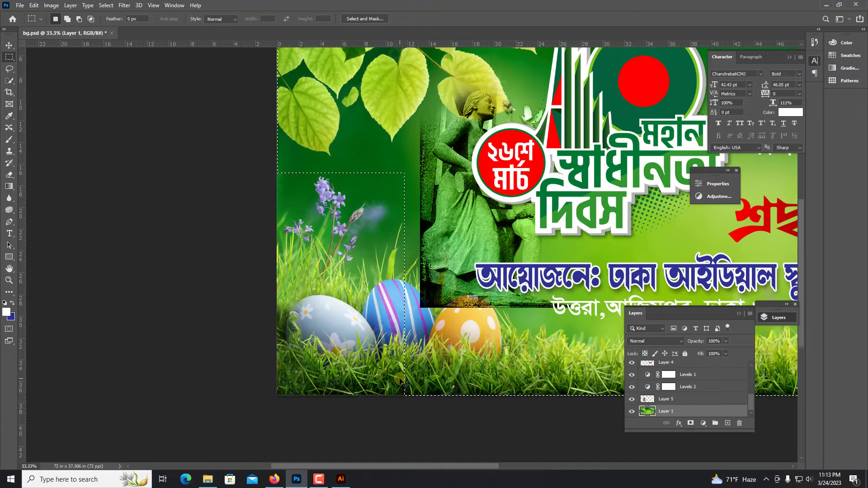
pyautogui.hotkey('ctrl', 'shift', 'i')
pyautogui.hotkey('ctrl', 'shift', 'u')
pyautogui.hotkey('ctrl', 'z')
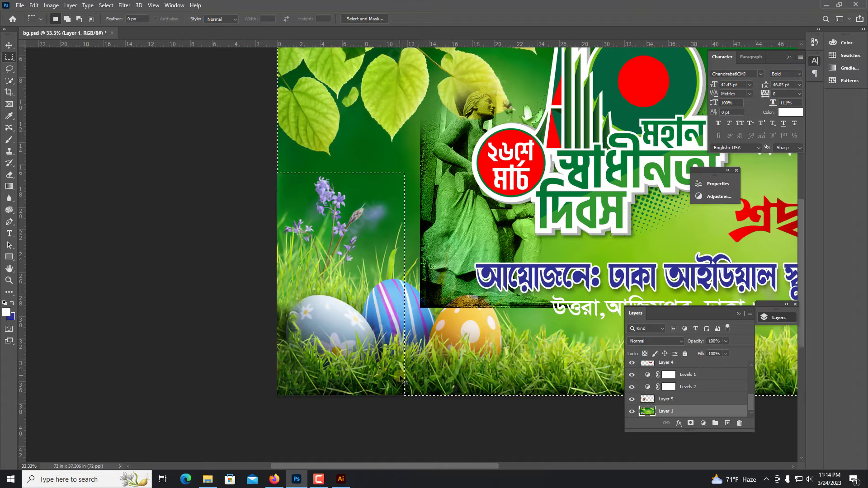
pyautogui.hotkey('ctrl', '-')
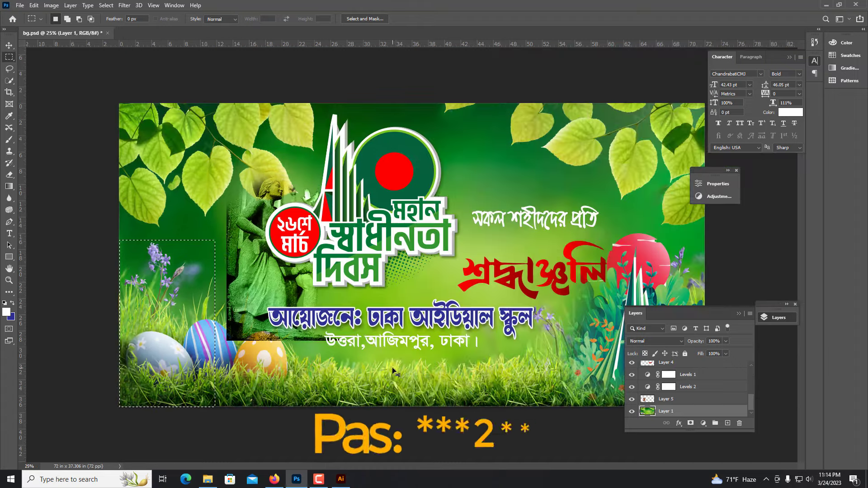
pyautogui.rightClick(178, 257)
pyautogui.click(201, 272)
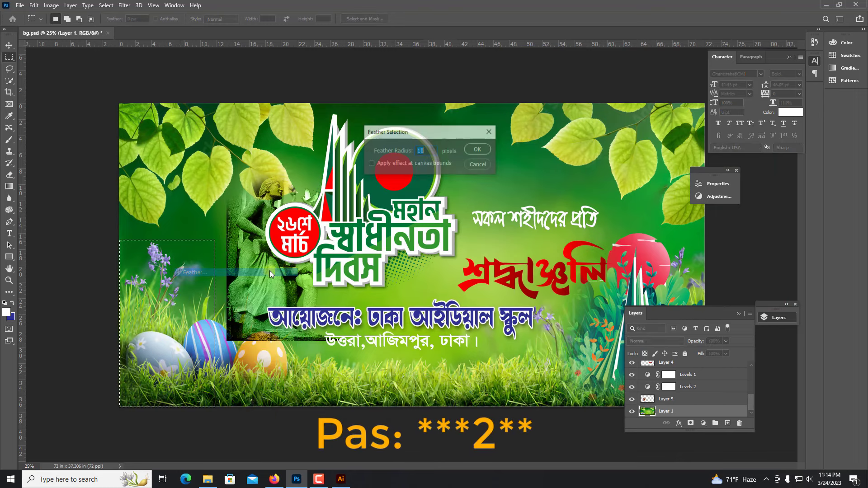
pyautogui.click(473, 150)
# Fill the selected flowers and eggs area with surrounding background content, and deselect it.
pyautogui.rightClick(186, 259)
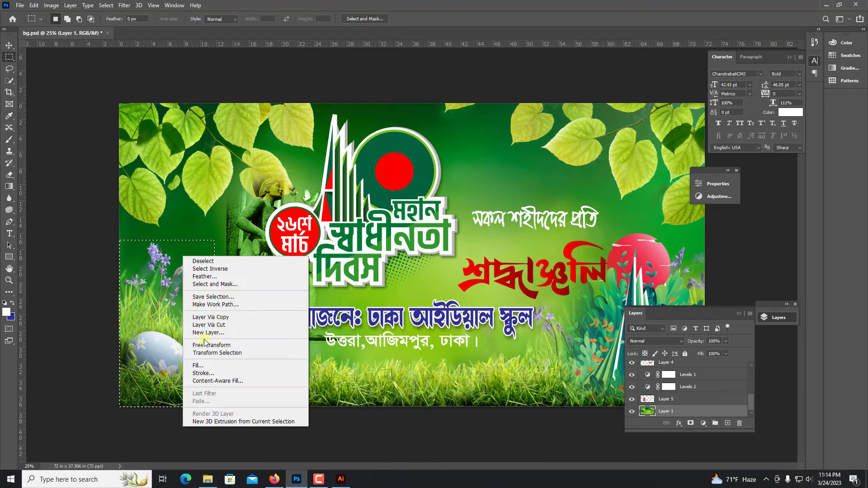
pyautogui.click(202, 366)
pyautogui.click(486, 128)
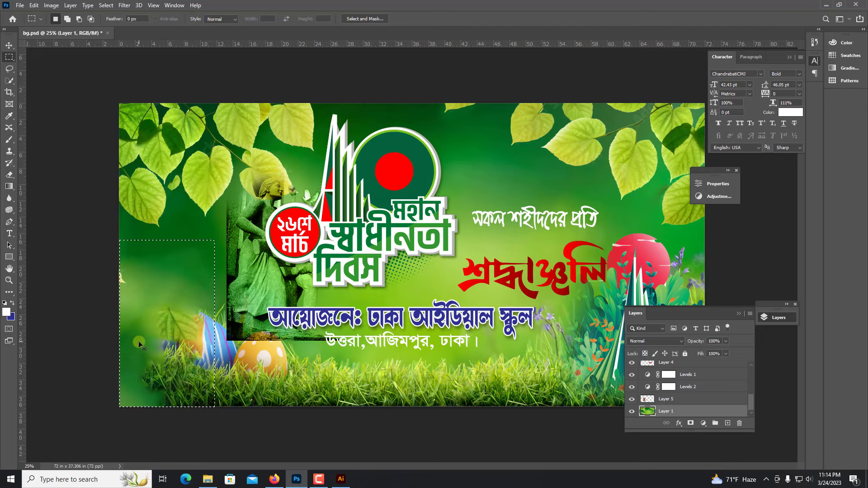
pyautogui.hotkey('ctrl', 'd')
# Move the statue artwork back into the banner's lower-left corner and scale it up to about 108%.
pyautogui.press('v')
pyautogui.moveTo(244, 283); pyautogui.dragTo(273, 317)
pyautogui.hotkey('ctrl', '+')
pyautogui.moveTo(201, 340); pyautogui.dragTo(202, 328)
pyautogui.moveTo(348, 193); pyautogui.dragTo(364, 176)
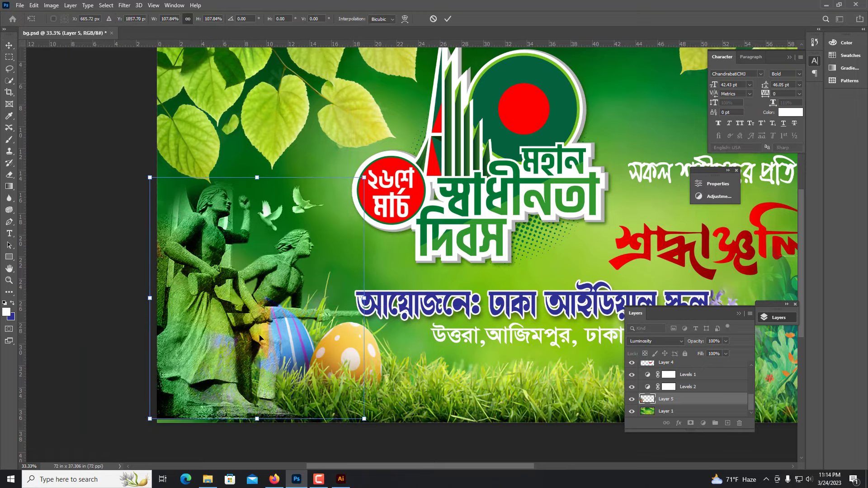
pyautogui.moveTo(230, 344); pyautogui.dragTo(229, 353)
pyautogui.press('Return')
# Enlarge the statue artwork slightly in the banner's lower-left corner.
pyautogui.hotkey('ctrl', '+')
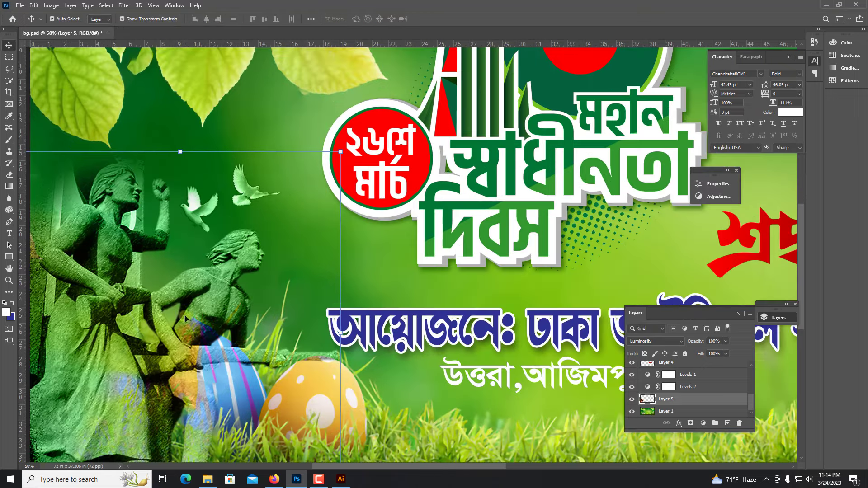
pyautogui.moveTo(192, 277); pyautogui.dragTo(331, 273)
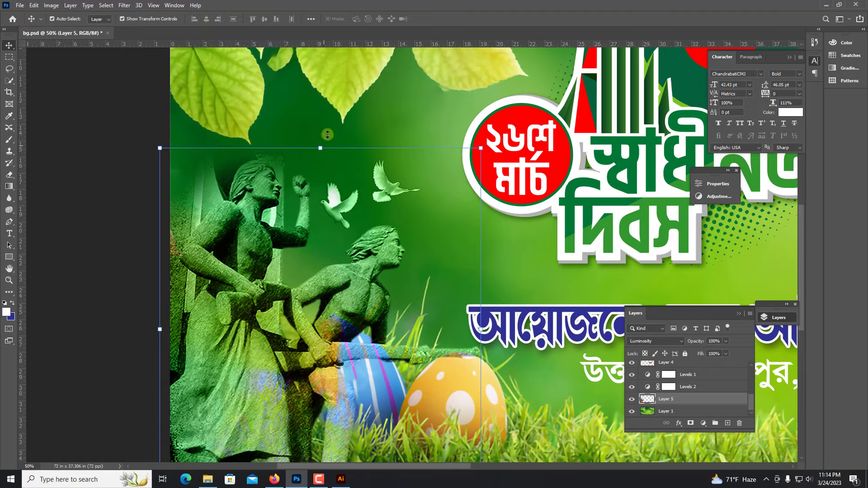
pyautogui.moveTo(327, 134); pyautogui.dragTo(326, 137)
pyautogui.press('Return')
pyautogui.hotkey('ctrl', '-')
pyautogui.moveTo(378, 320); pyautogui.dragTo(244, 282)
pyautogui.hotkey('ctrl', 'z')
pyautogui.hotkey('ctrl', '+')
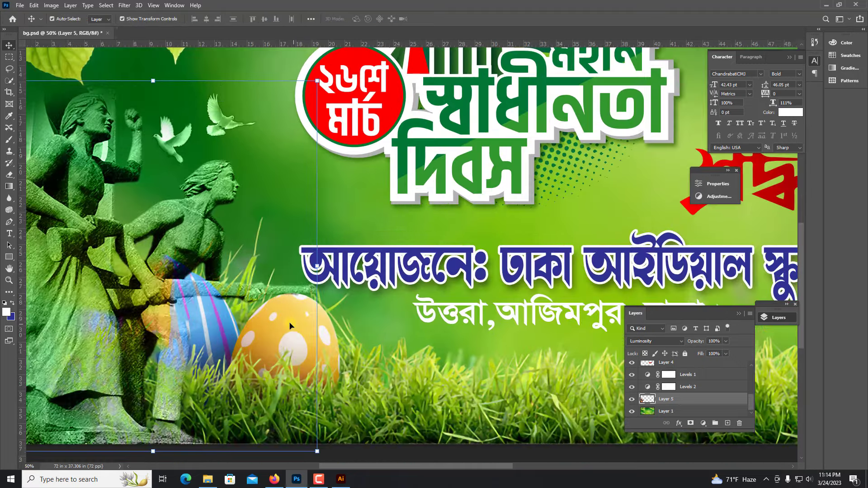
# Scale the statue artwork down slightly and nudge it so its base meets the banner's bottom edge.
pyautogui.click(276, 280)
pyautogui.click(176, 277)
pyautogui.moveTo(321, 268); pyautogui.dragTo(304, 266)
pyautogui.moveTo(166, 261); pyautogui.dragTo(167, 267)
pyautogui.press('Return')
pyautogui.hotkey('ctrl', '-')
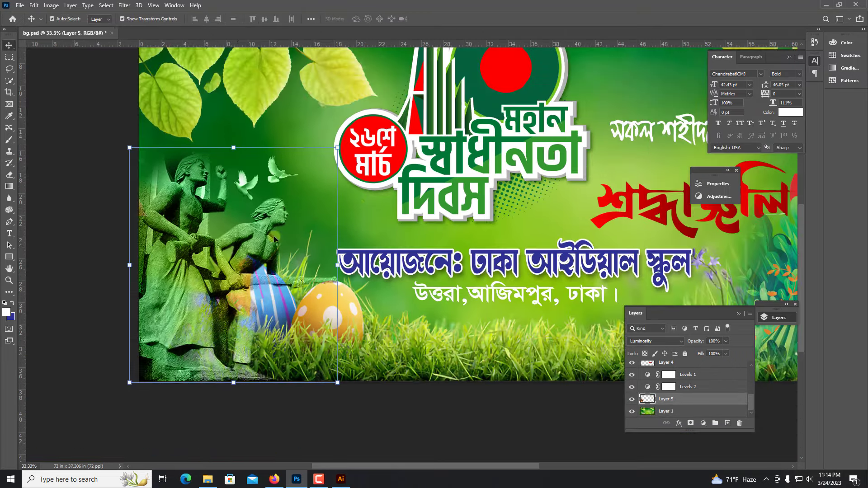
pyautogui.click(364, 209)
pyautogui.hotkey('ctrl', '-')
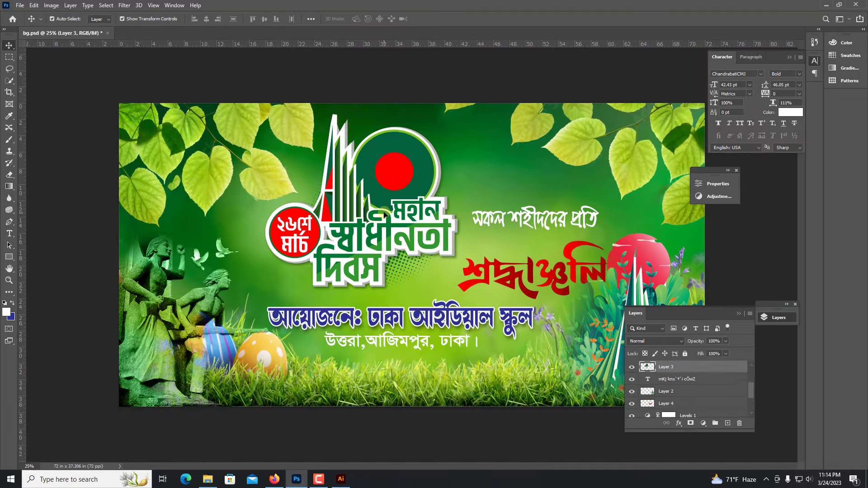
# Move the red শ্রদ্ধাঞ্জলি text up beneath the white সকল শহীদদের প্রতি line and scale it to about 84%.
pyautogui.hotkey('ctrl', '+')
pyautogui.moveTo(537, 248); pyautogui.dragTo(333, 309)
pyautogui.hotkey('ctrl', '+')
pyautogui.moveTo(403, 231); pyautogui.dragTo(426, 200)
pyautogui.keyDown('ctrl'); pyautogui.click(456, 304); pyautogui.keyUp('ctrl')
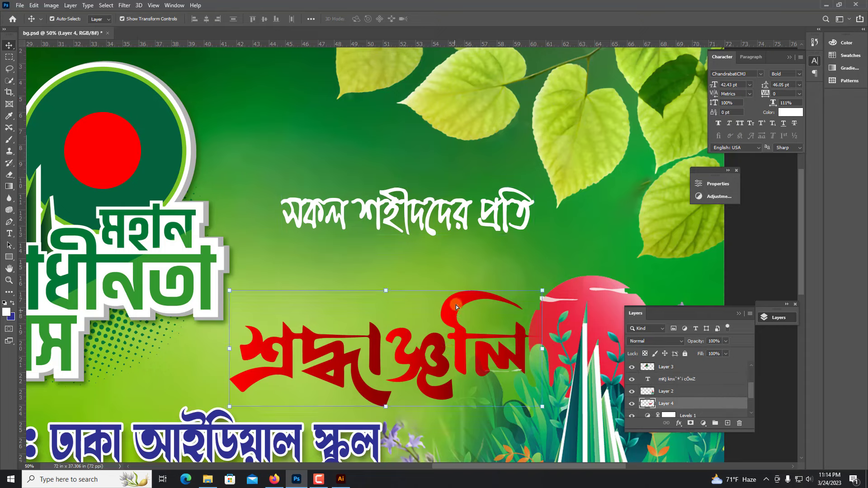
pyautogui.moveTo(456, 306); pyautogui.dragTo(474, 254)
pyautogui.moveTo(538, 291); pyautogui.dragTo(507, 293)
pyautogui.moveTo(282, 292); pyautogui.dragTo(284, 293)
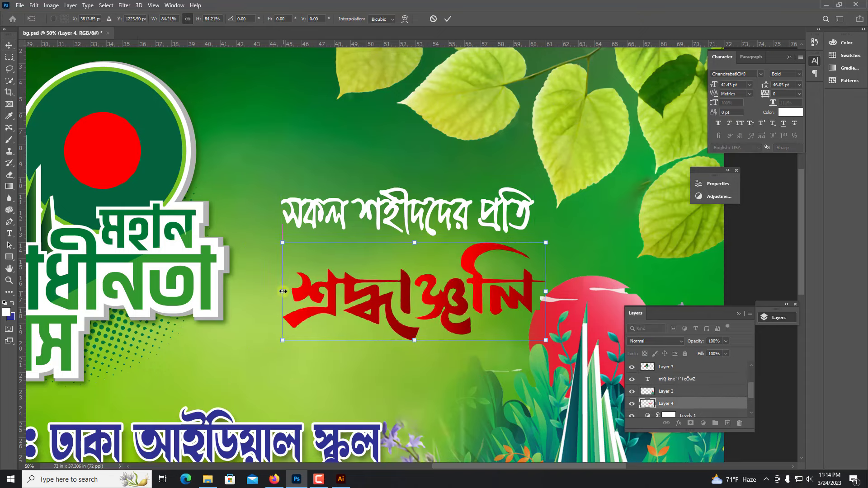
pyautogui.press('Return')
pyautogui.click(496, 296)
pyautogui.moveTo(471, 271); pyautogui.dragTo(465, 271)
# Add a white Outer Glow to the red শ্রদ্ধাঞ্জলি text with 100% opacity and a size of about 98 px.
pyautogui.rightClick(682, 403)
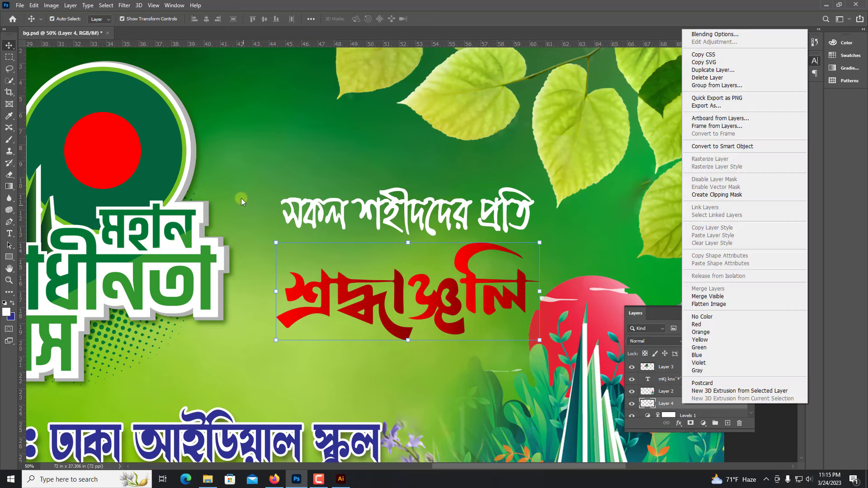
pyautogui.click(693, 35)
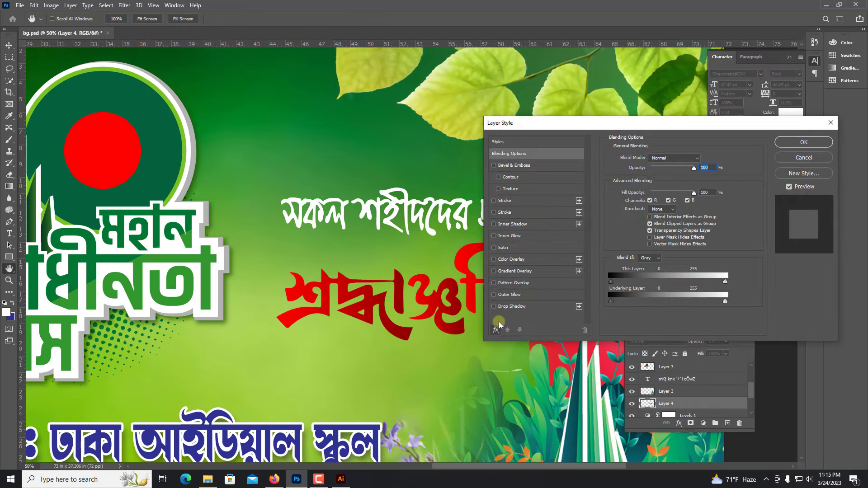
pyautogui.click(509, 295)
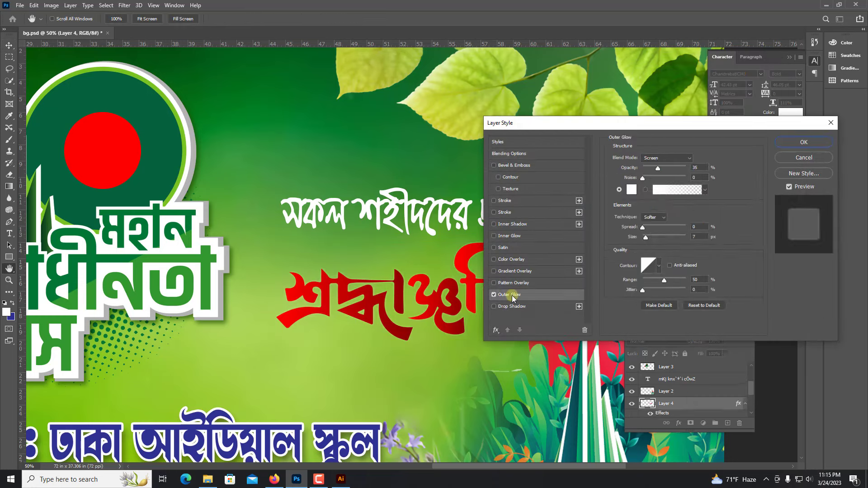
pyautogui.moveTo(658, 168); pyautogui.dragTo(686, 168)
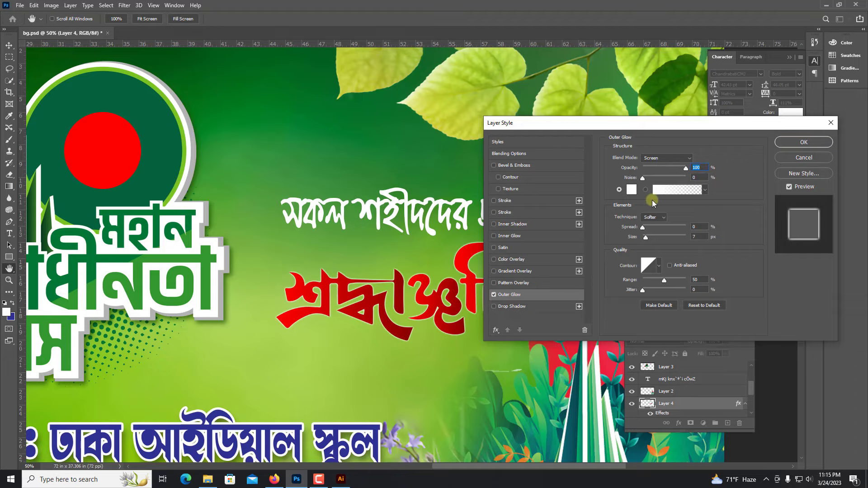
pyautogui.moveTo(648, 236); pyautogui.dragTo(663, 236)
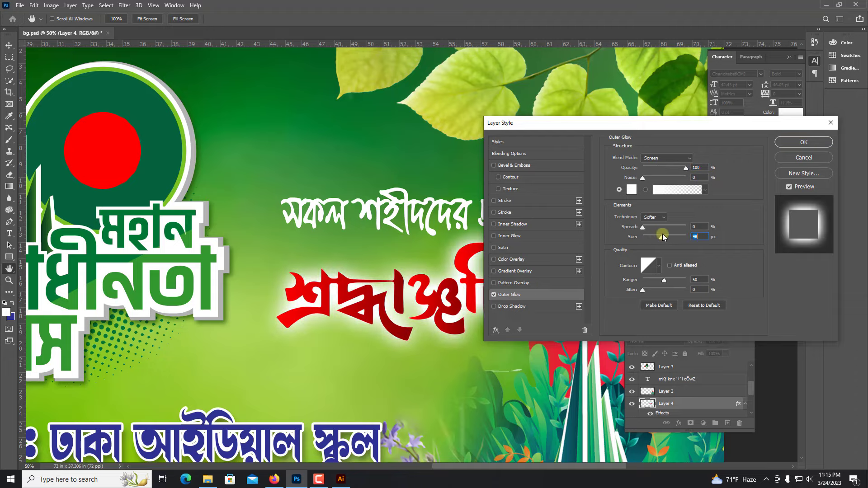
pyautogui.press('Return')
# Nudge the white সকল শহীদদের প্রতি line slightly to the right above the red text.
pyautogui.hotkey('ctrl', '-')
pyautogui.click(454, 233)
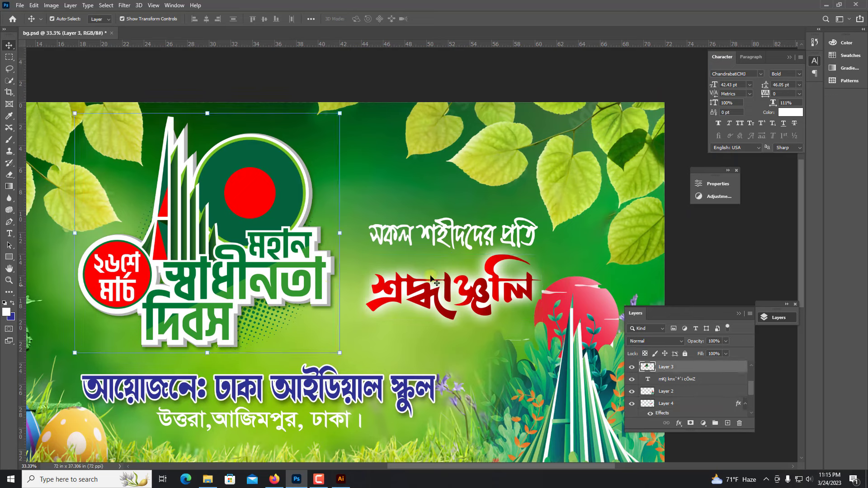
pyautogui.moveTo(454, 232); pyautogui.dragTo(458, 233)
# Copy a narrow vertical strip of background Layer 1, between the logo and the tribute text, onto a new layer.
pyautogui.rightClick(366, 182)
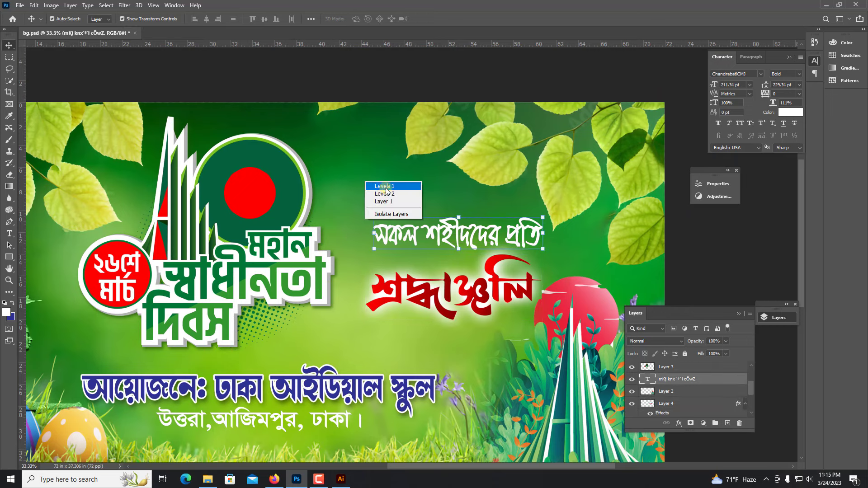
pyautogui.click(388, 193)
pyautogui.rightClick(364, 185)
pyautogui.click(381, 190)
pyautogui.moveTo(469, 156); pyautogui.dragTo(478, 174)
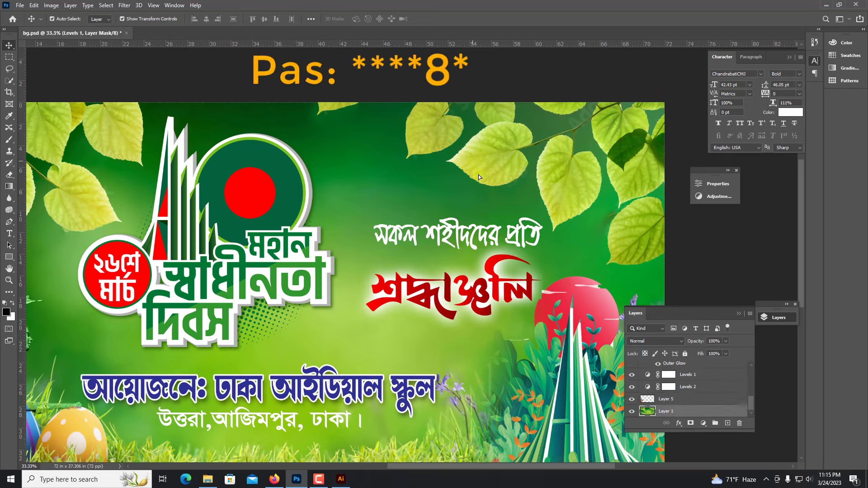
pyautogui.hotkey('ctrl', 'z')
pyautogui.press('m')
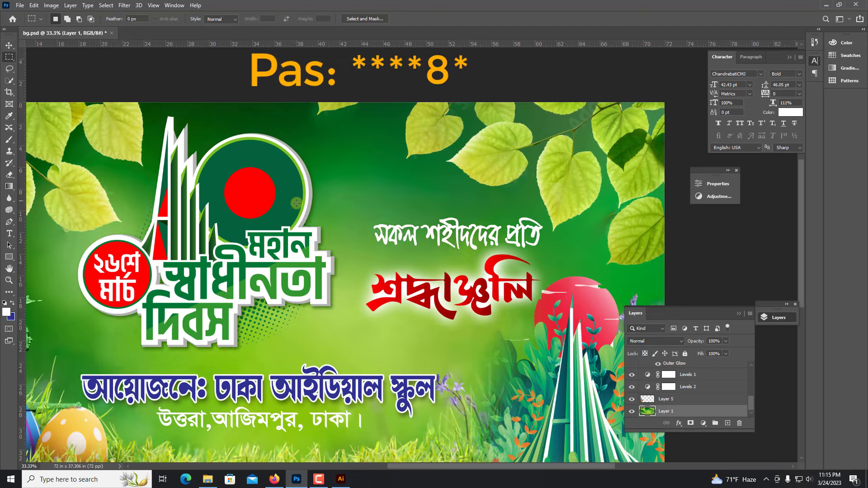
pyautogui.moveTo(343, 181); pyautogui.dragTo(355, 349)
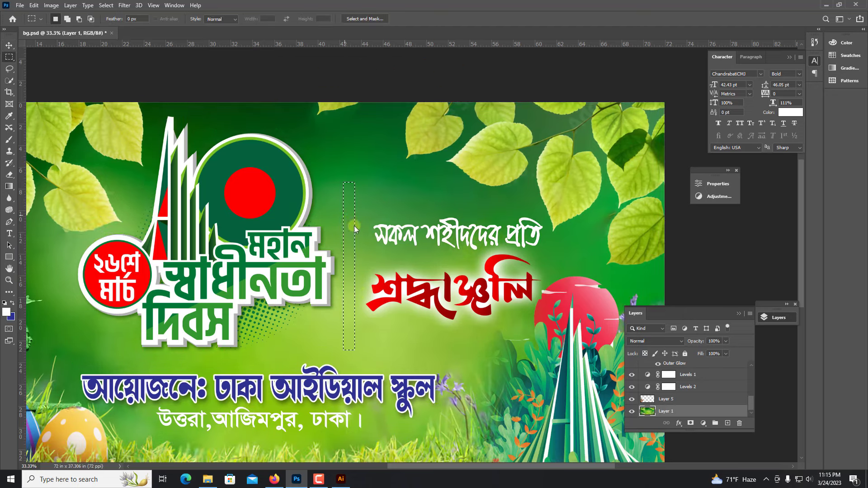
pyautogui.rightClick(345, 216)
pyautogui.click(372, 277)
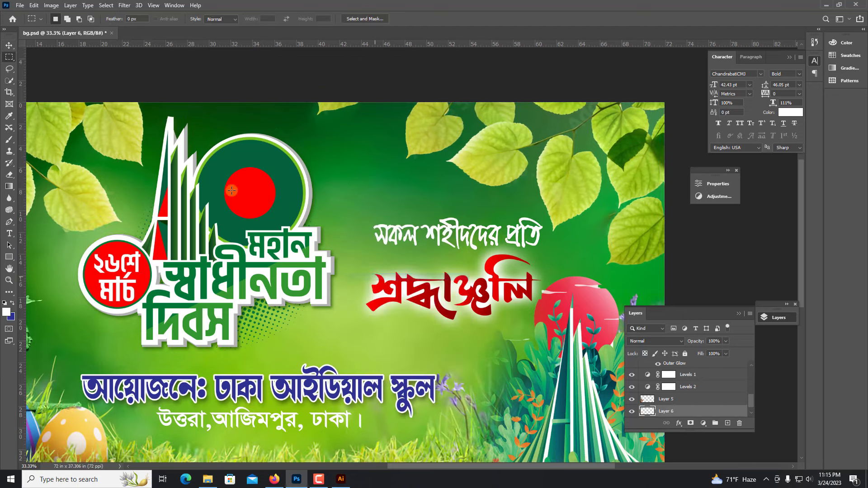
# Fill the narrow vertical strip with the dark blue background colour.
pyautogui.click(10, 44)
pyautogui.hotkey('ctrl', 'BackSpace')
pyautogui.hotkey('ctrl', '+')
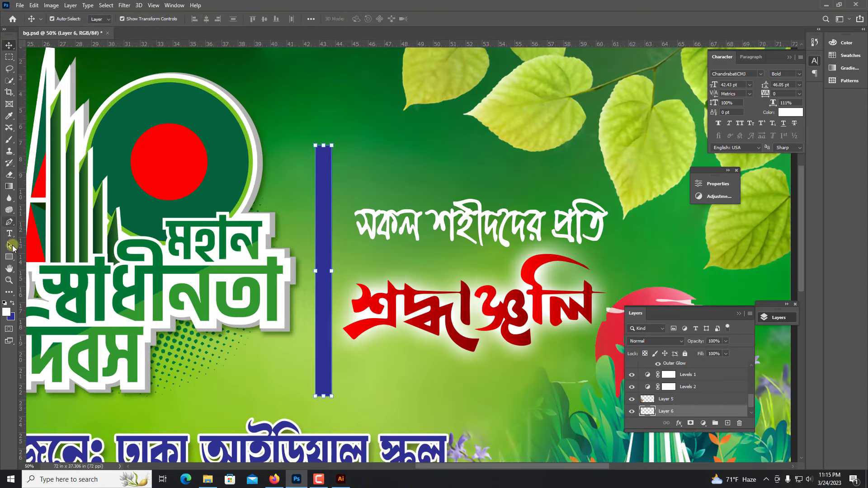
# Sample the light green from the logo's circular ring and refill the vertical divider strip with it.
pyautogui.click(9, 117)
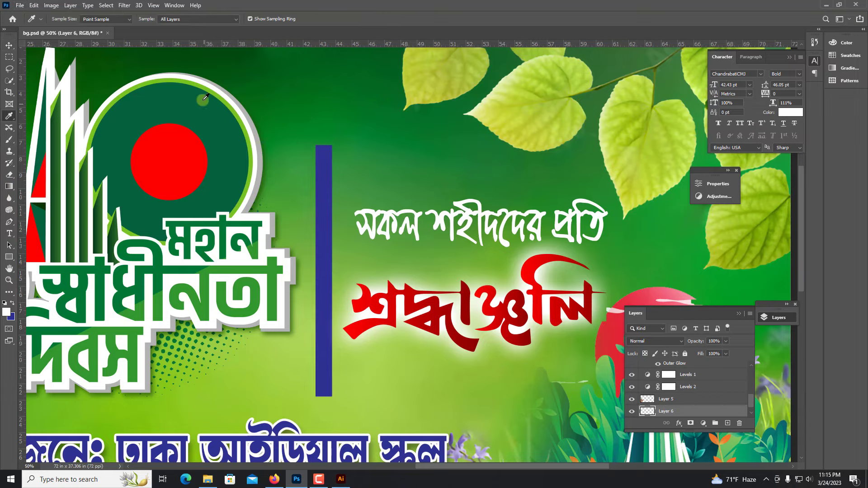
pyautogui.click(9, 45)
pyautogui.hotkey('ctrl', 'BackSpace')
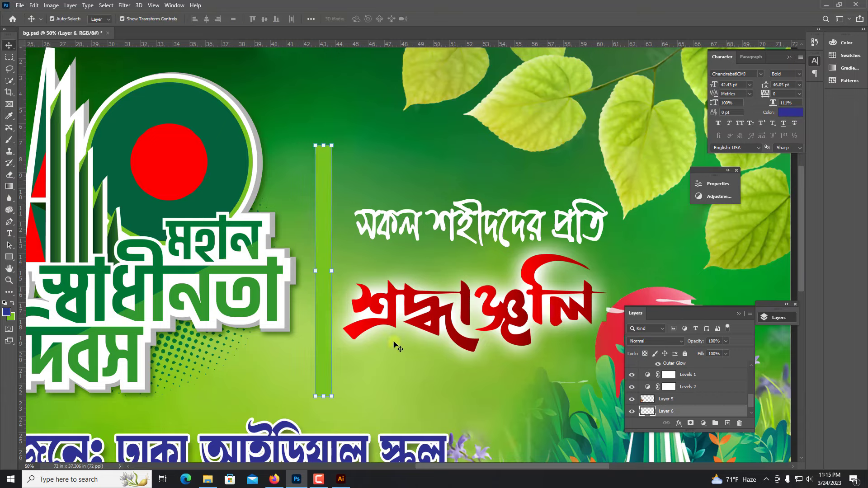
# Narrow the green divider strip to about three quarters of its width, keeping its full height.
pyautogui.hotkey('ctrl', '+')
pyautogui.moveTo(288, 276); pyautogui.dragTo(243, 285)
pyautogui.hotkey('ctrl', 'z')
pyautogui.hotkey('ctrl', '+')
pyautogui.press('Return')
pyautogui.hotkey('ctrl', '-')
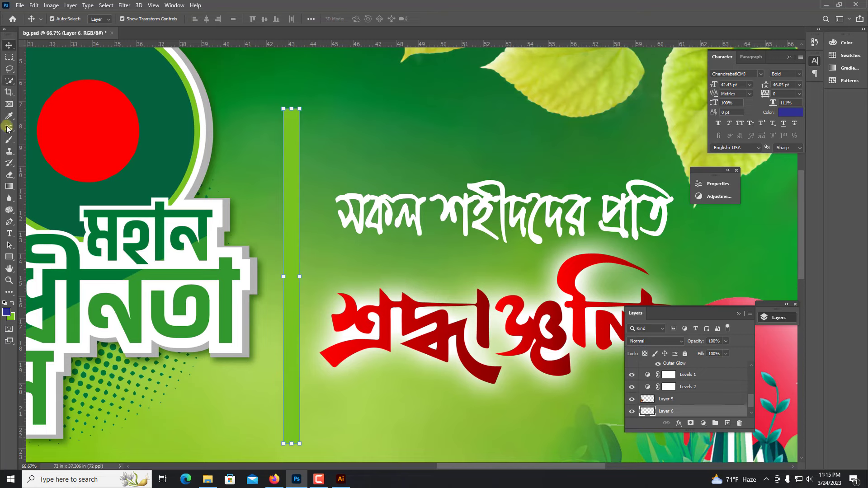
# Fade out the lower end of the green divider strip with a soft 500 px Eraser.
pyautogui.click(9, 175)
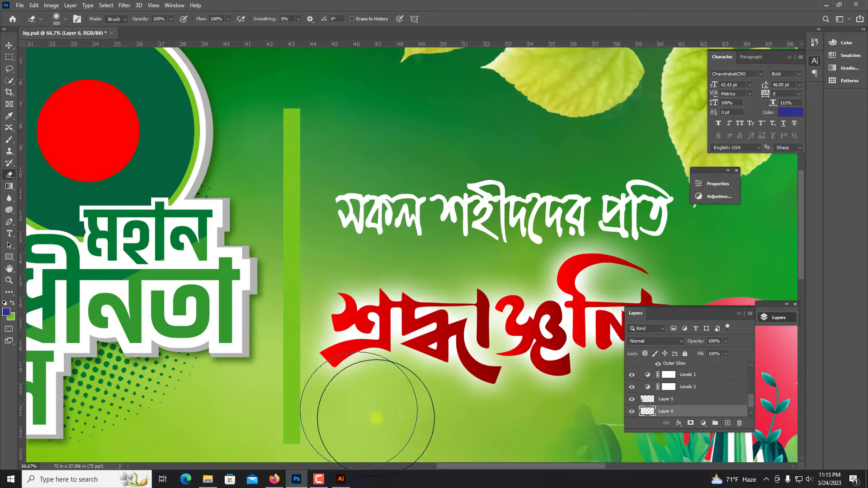
pyautogui.scroll(-6, 376, 419)
pyautogui.moveTo(283, 419)
pyautogui.mouseDown()
pyautogui.moveTo(435, 424)
pyautogui.moveTo(126, 428)
pyautogui.moveTo(445, 414)
pyautogui.mouseUp()
pyautogui.scroll(-1, 429, 400)
pyautogui.scroll(1, 429, 400)
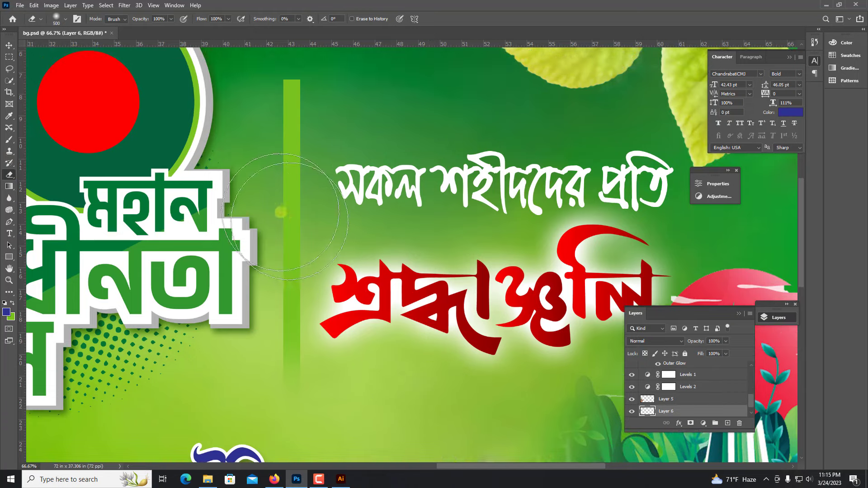
pyautogui.press('v')
pyautogui.hotkey('ctrl', '-')
pyautogui.hotkey('ctrl', '+')
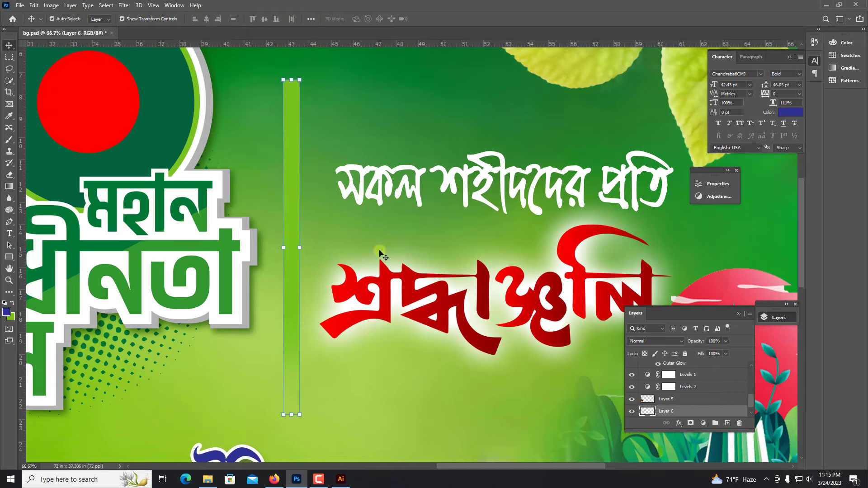
# Add a Drop Shadow to the divider strip with 55% opacity, 147° angle, 13 px distance and 40 px size.
pyautogui.rightClick(679, 413)
pyautogui.click(716, 38)
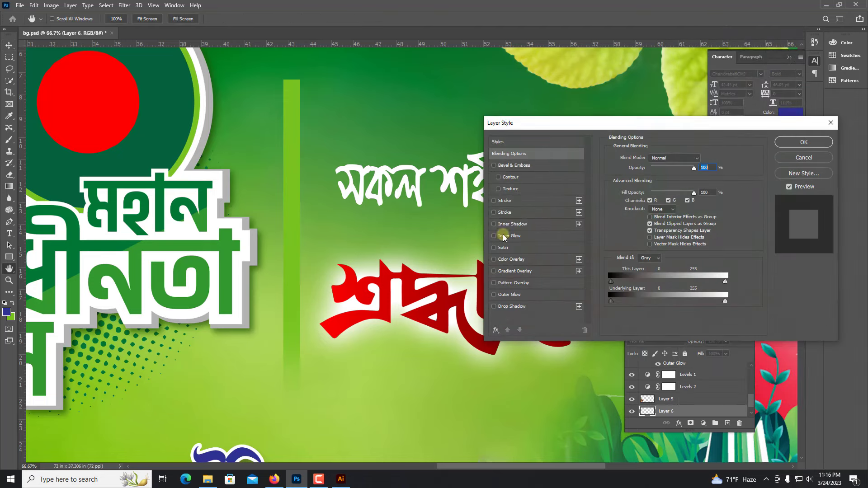
pyautogui.click(514, 307)
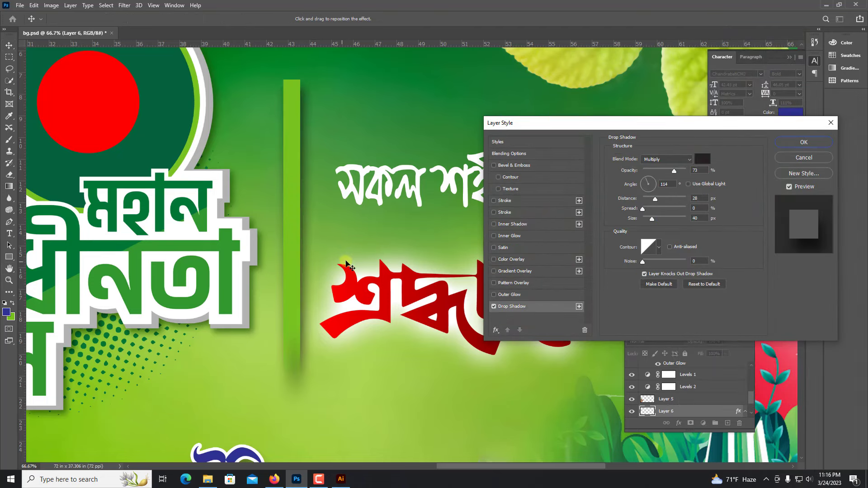
pyautogui.moveTo(669, 173); pyautogui.dragTo(666, 171)
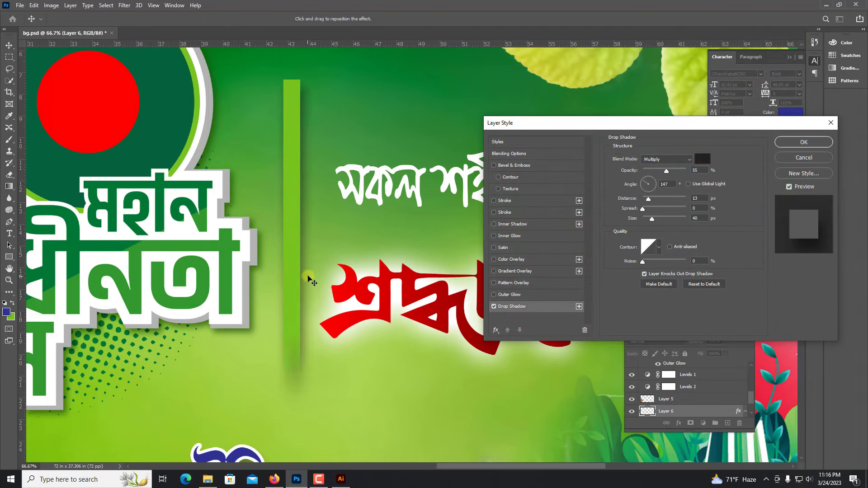
pyautogui.press('Return')
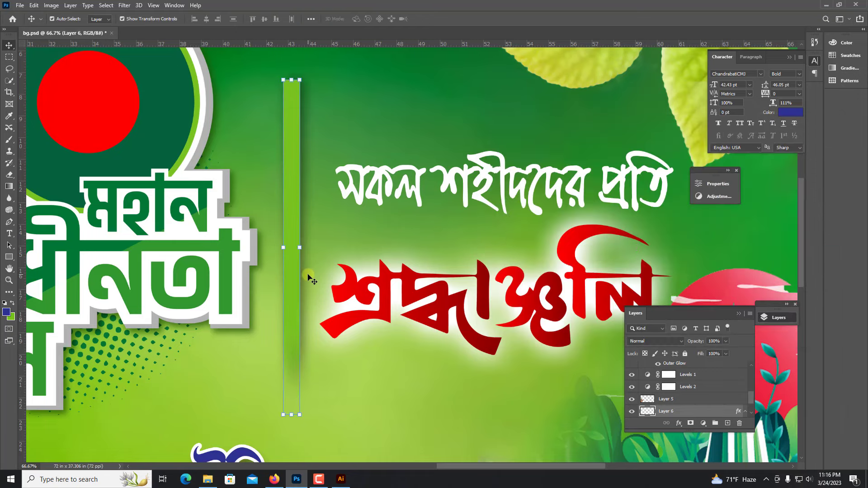
# Collapse the Layers panel and hide all panels to review the whole banner on a clear screen.
pyautogui.hotkey('ctrl', '-')
pyautogui.keyDown('ctrl'); pyautogui.click(378, 142); pyautogui.keyUp('ctrl')
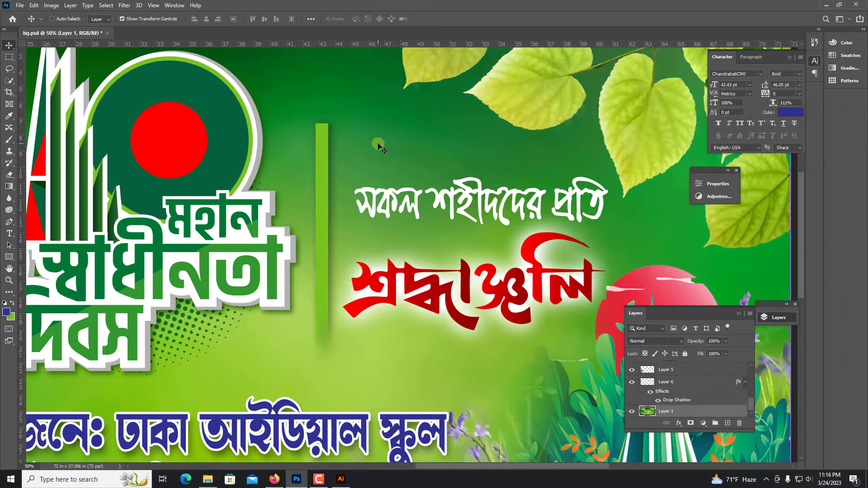
pyautogui.hotkey('ctrl', '-')
pyautogui.hotkey('ctrl', '-')
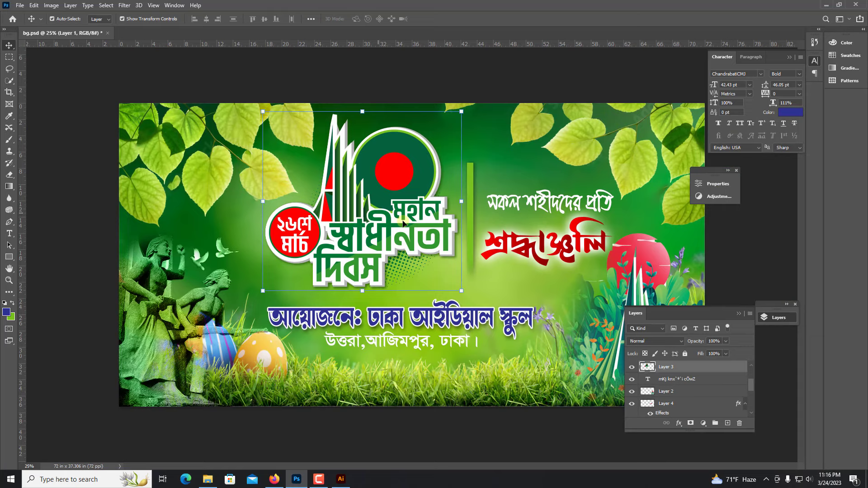
pyautogui.click(545, 230)
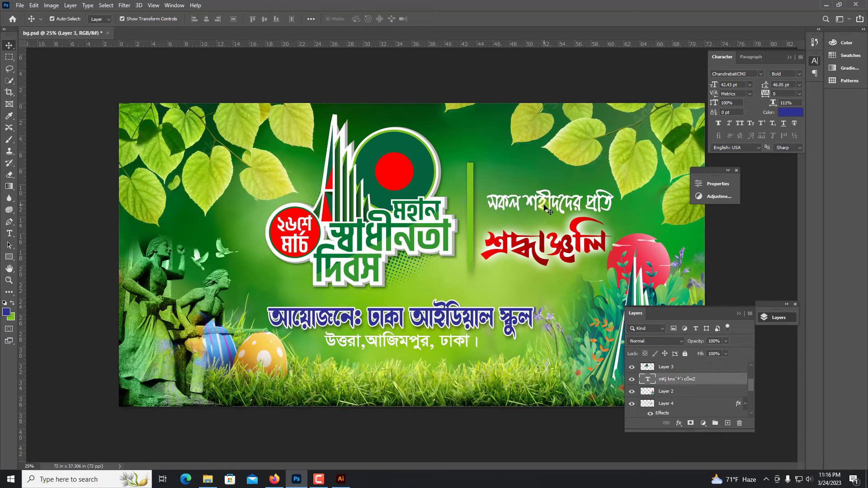
pyautogui.click(738, 313)
pyautogui.click(718, 183)
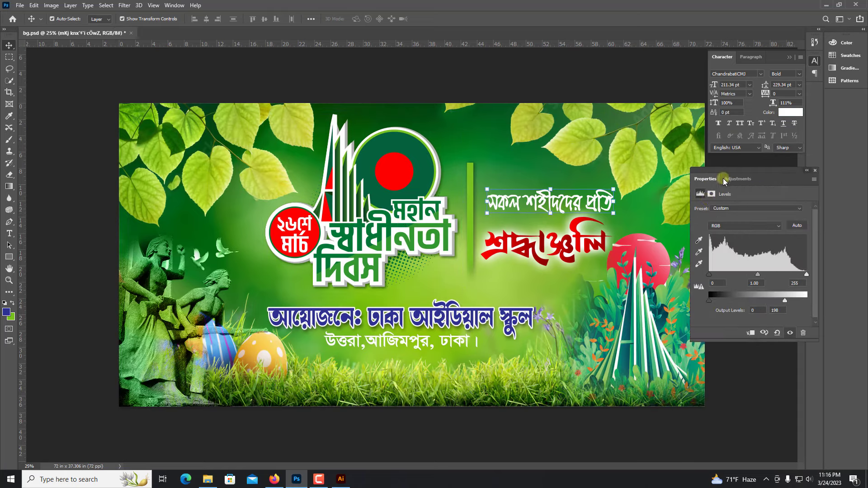
pyautogui.press('Tab')
pyautogui.hotkey('ctrl', '+')
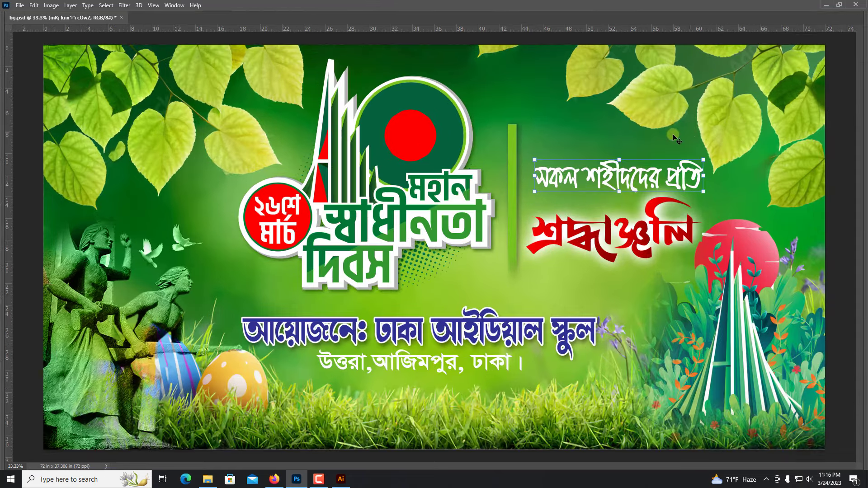
pyautogui.rightClick(580, 128)
pyautogui.click(592, 133)
pyautogui.hotkey('ctrl', 'a')
pyautogui.hotkey('ctrl', 'd')
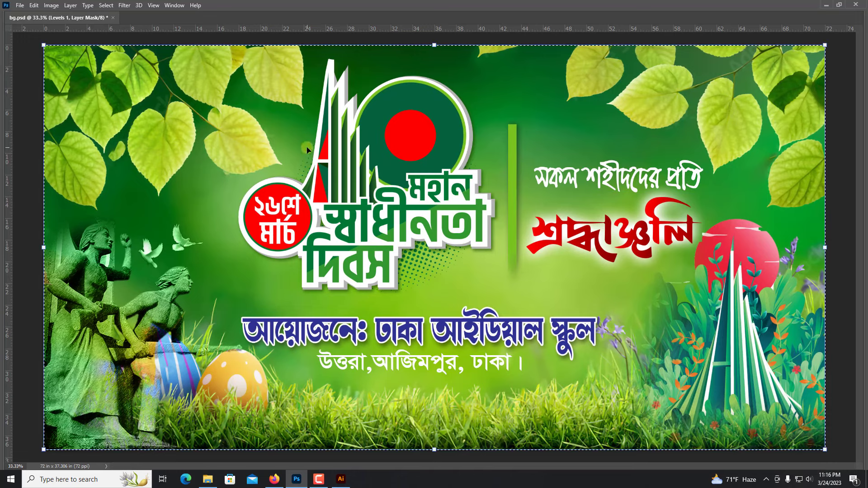
pyautogui.click(148, 339)
pyautogui.rightClick(180, 189)
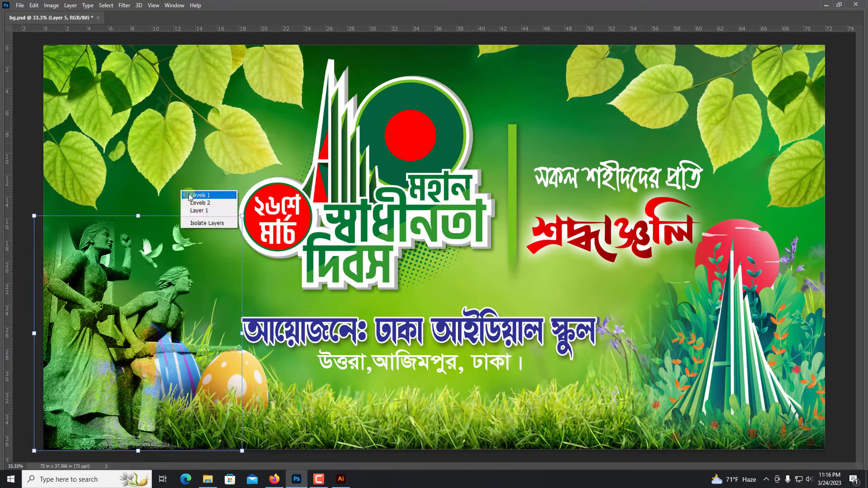
pyautogui.click(193, 196)
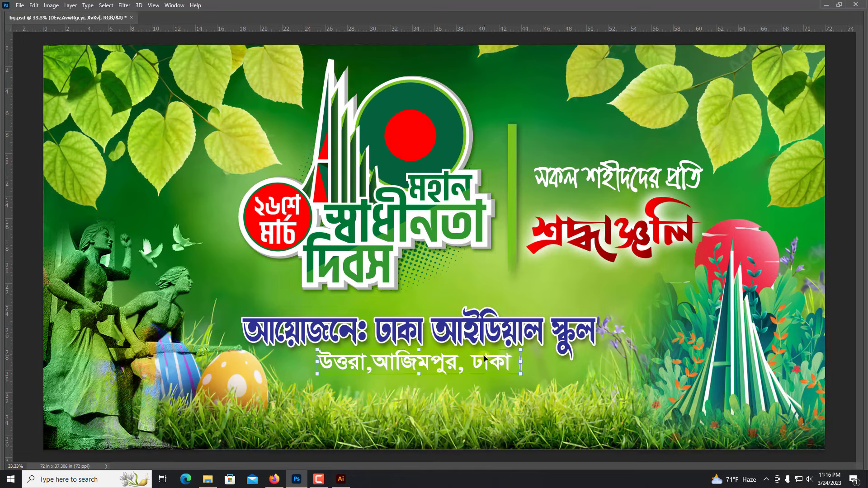
# Nudge the white address line slightly down below the blue school name.
pyautogui.press('Down')
pyautogui.press('Down')
pyautogui.press('Down')
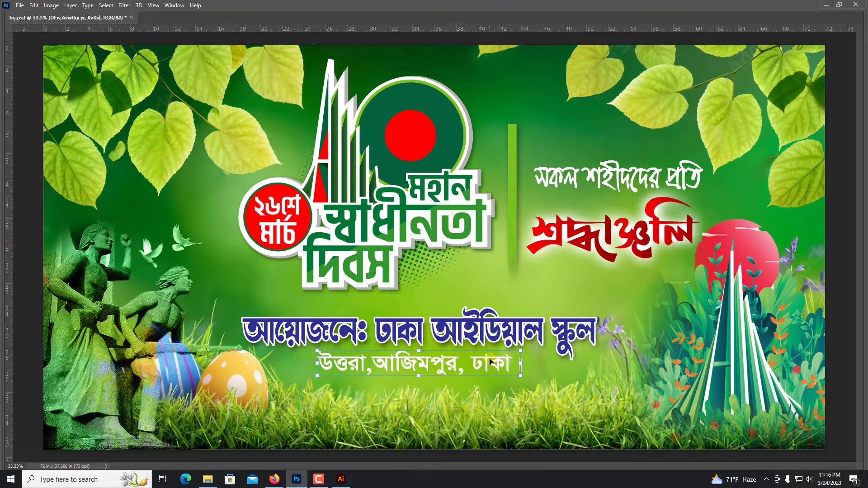
# Nudge the Independence Day logo artwork slightly to the left, away from the divider strip.
pyautogui.click(692, 369)
pyautogui.hotkey('ctrl', '-')
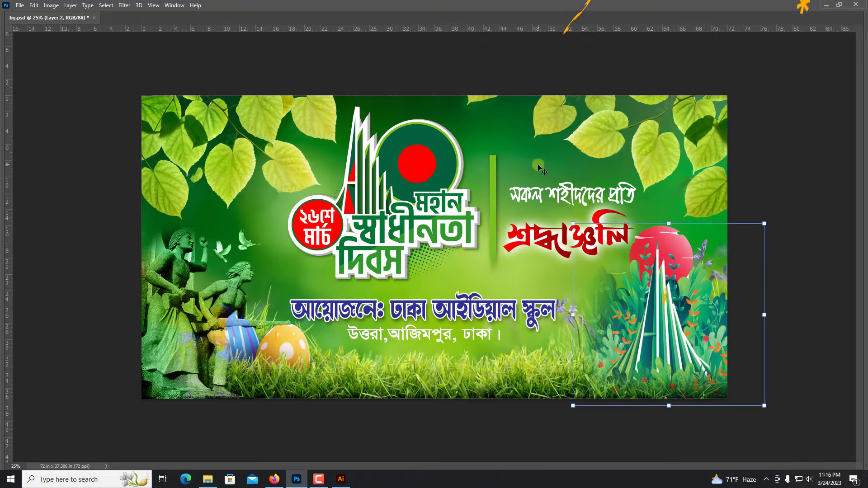
pyautogui.click(539, 167)
pyautogui.click(424, 205)
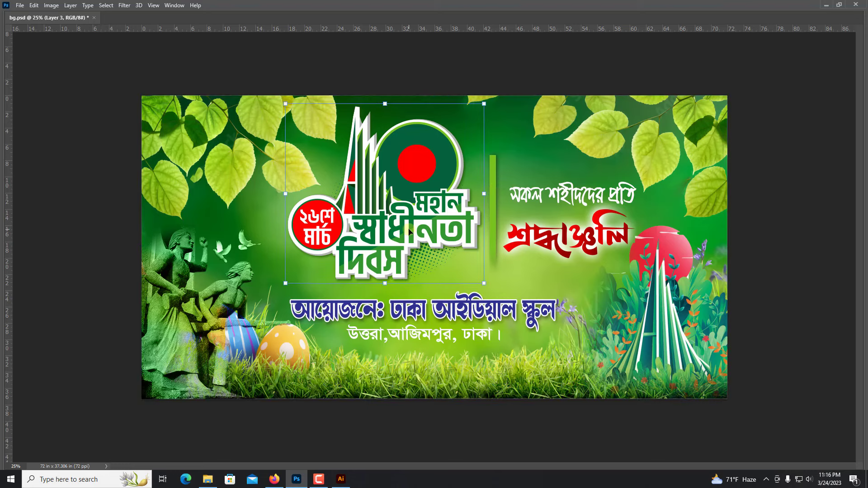
pyautogui.hotkey('shift', 'Left')
pyautogui.click(545, 157)
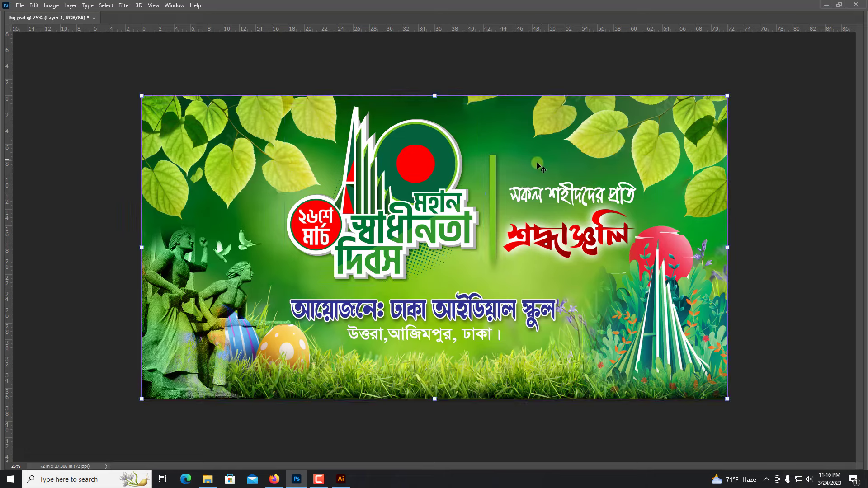